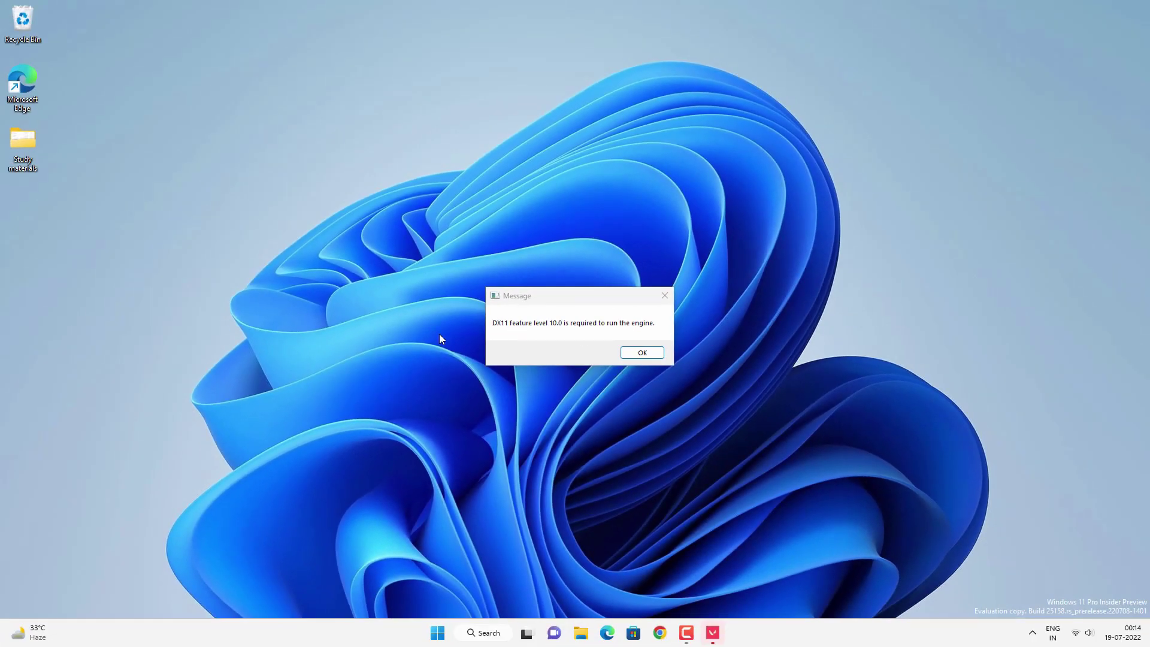
# Dismiss the 'DX11 feature level 10.0 is required to run the engine' error message
pyautogui.click(641, 353)
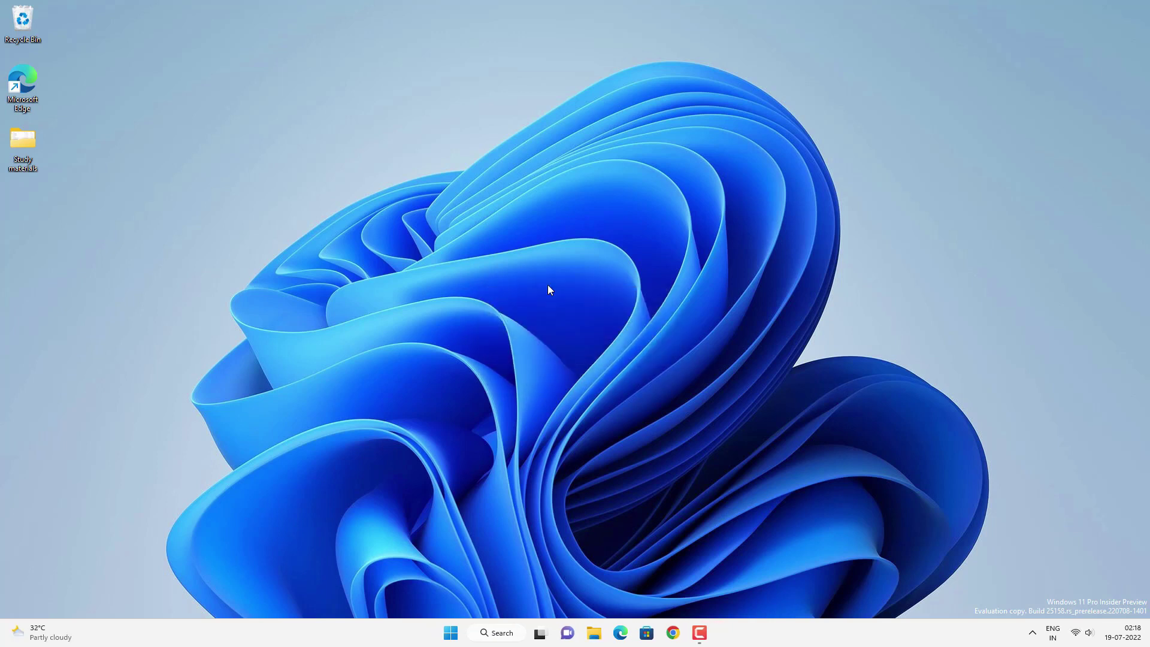
pyautogui.press('super+r')
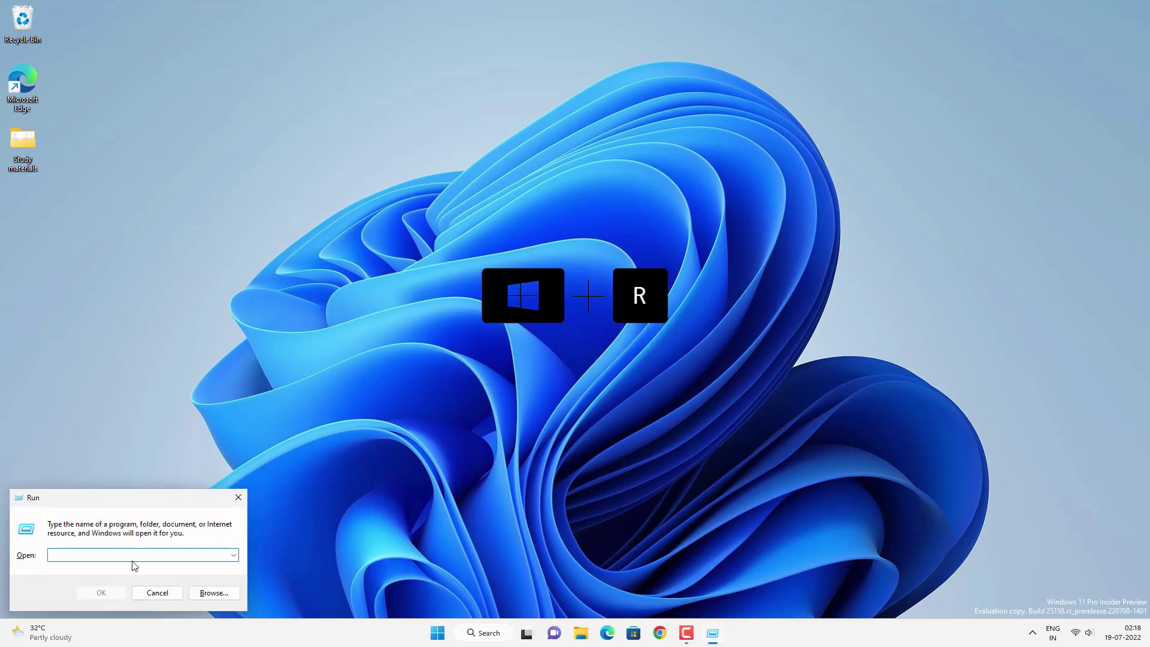
pyautogui.write('dxdiag')
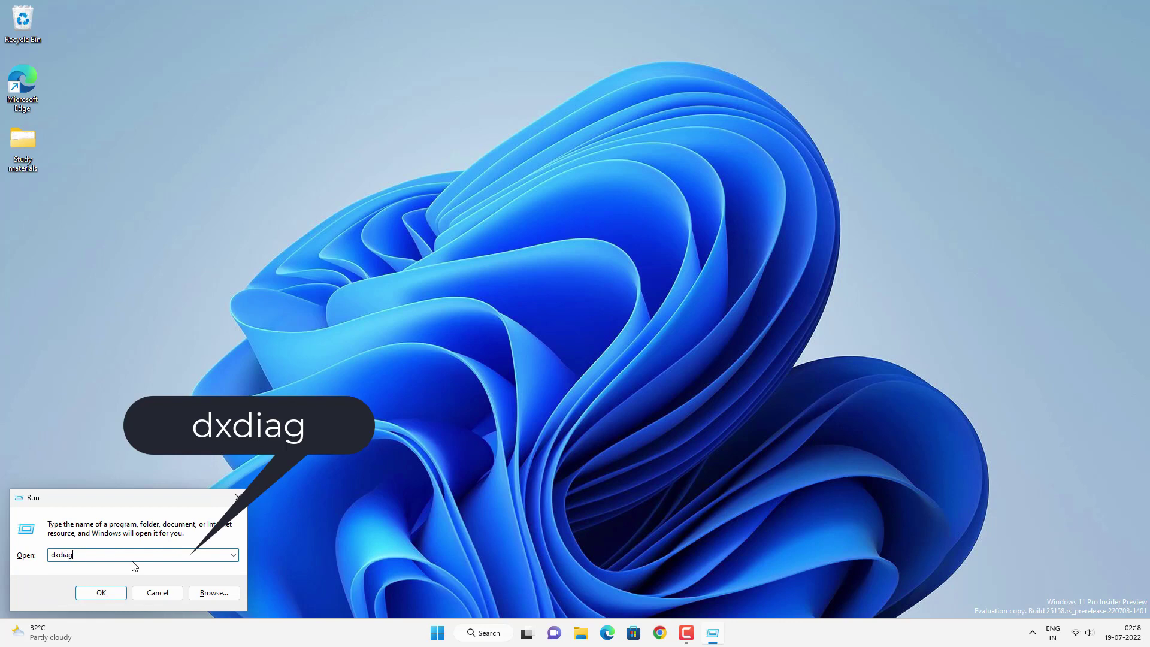
pyautogui.click(97, 594)
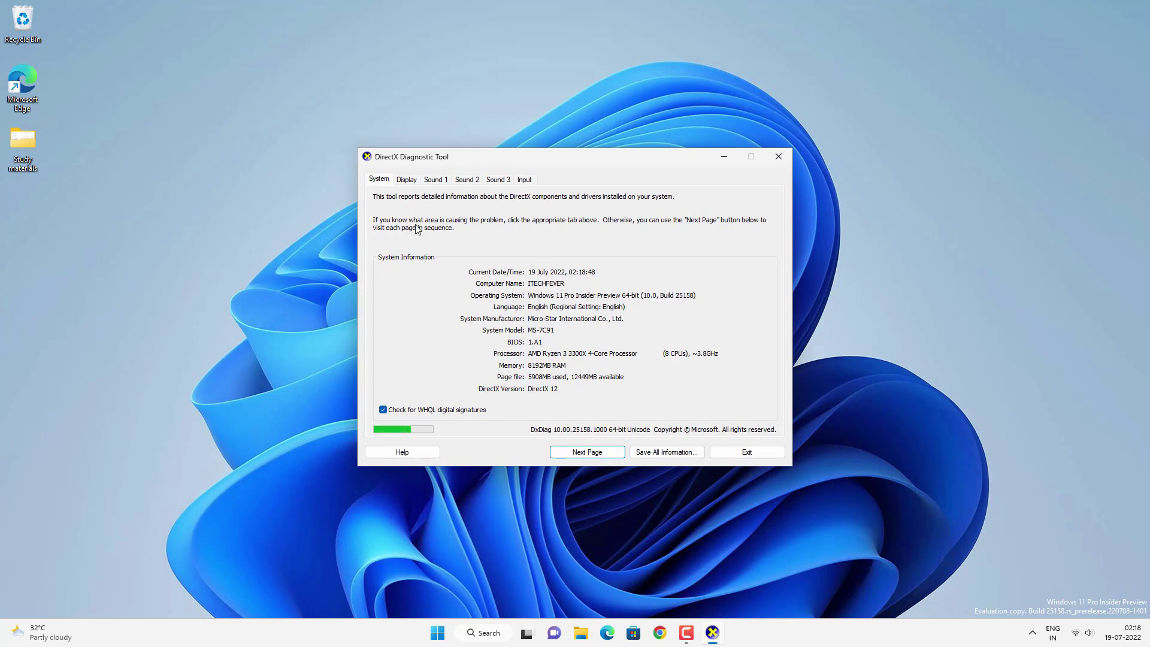
pyautogui.click(409, 181)
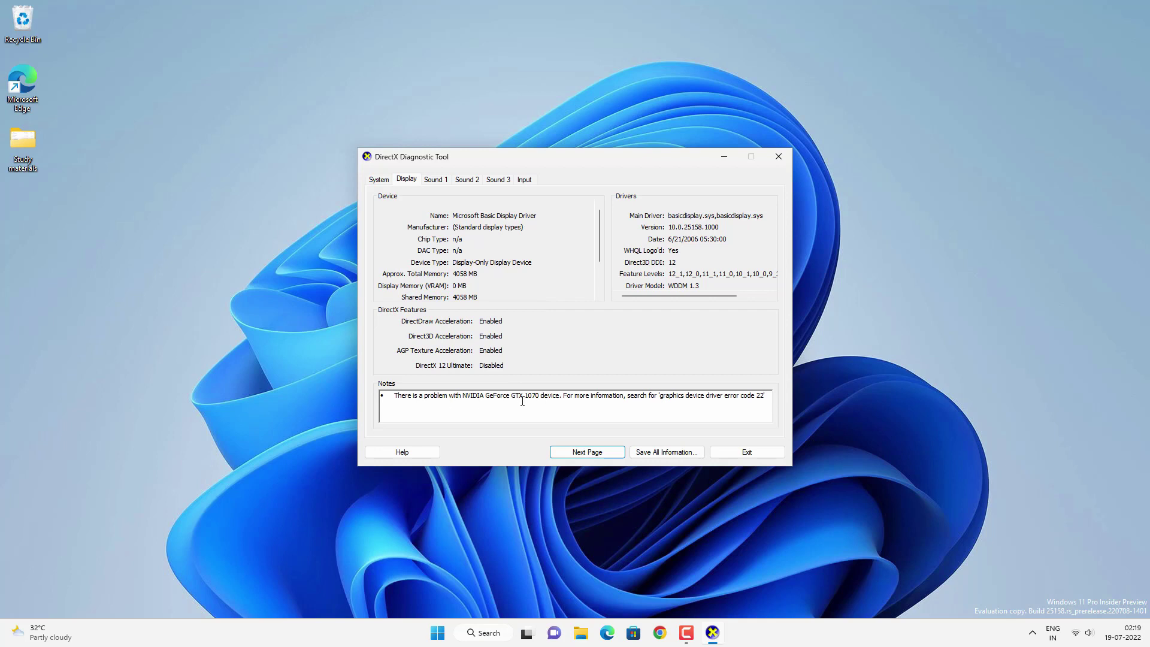
pyautogui.moveTo(459, 397); pyautogui.dragTo(562, 397)
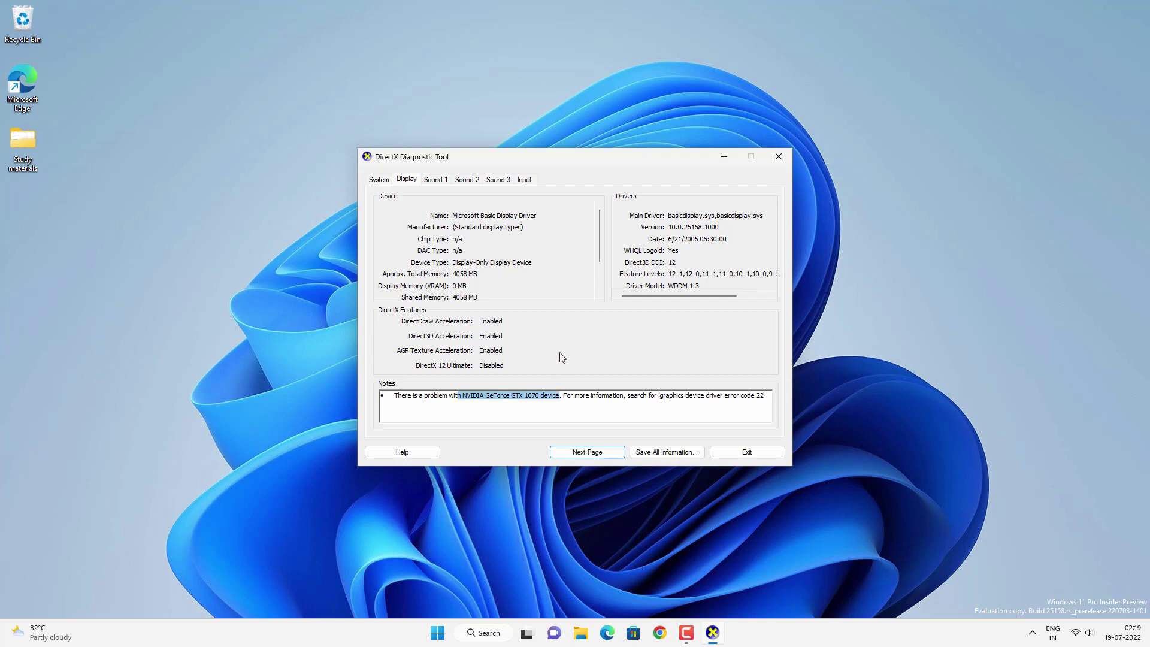
pyautogui.click(745, 450)
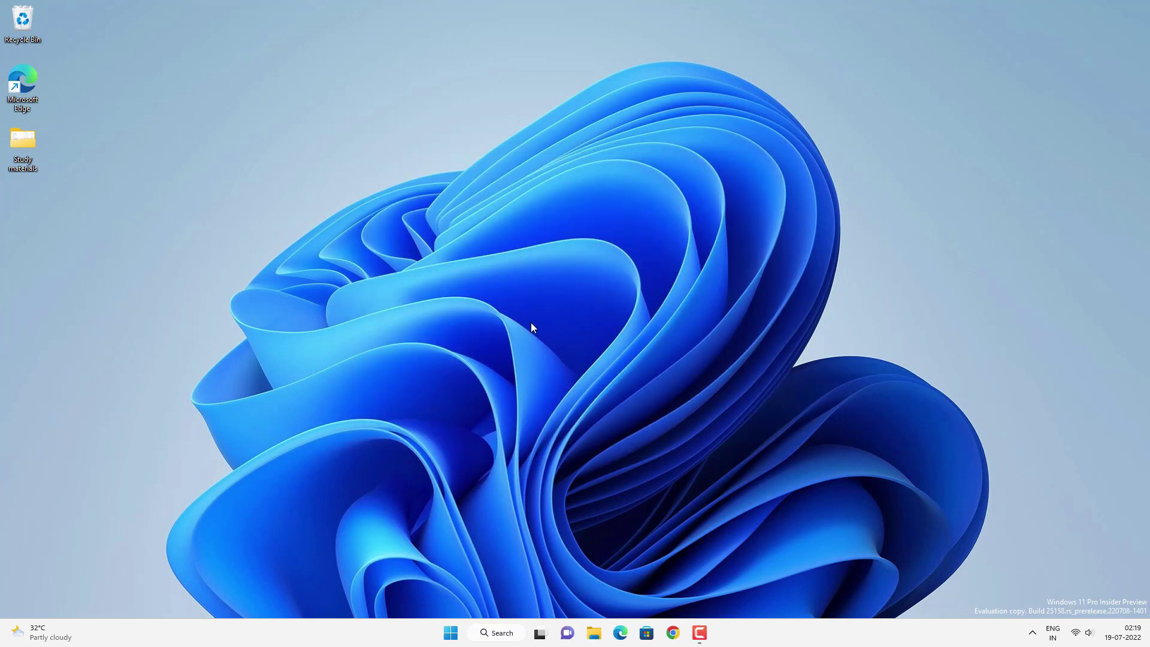
# Search for 'device manager', open Device Manager, and move its window to the screen centre
pyautogui.click(496, 635)
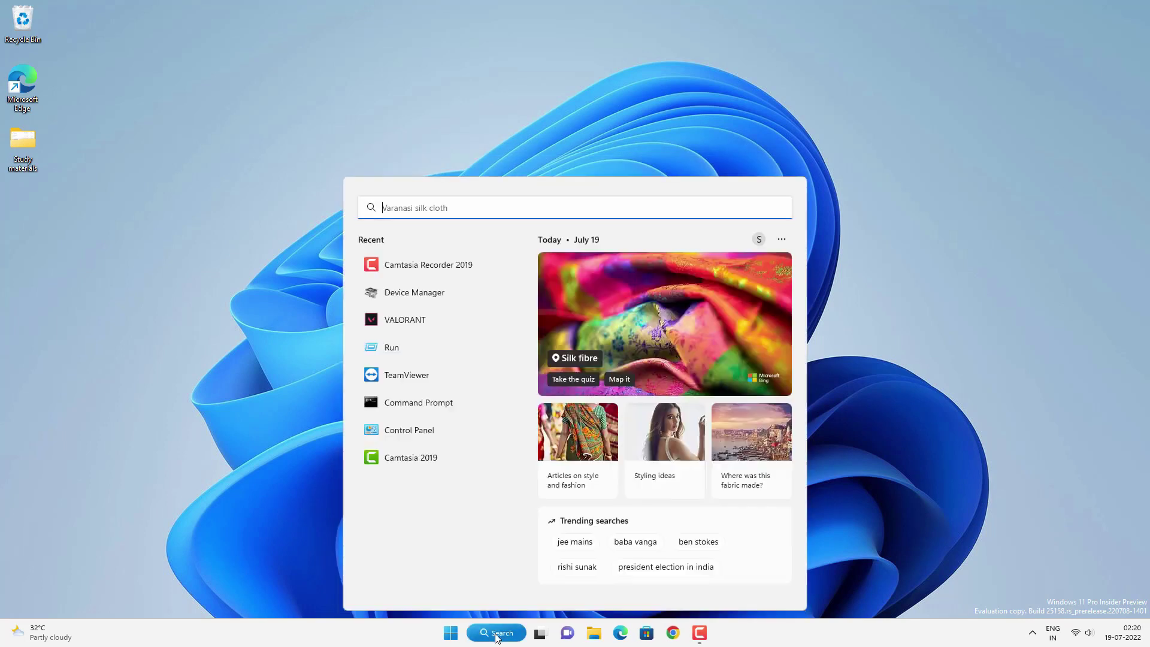
pyautogui.write('dev')
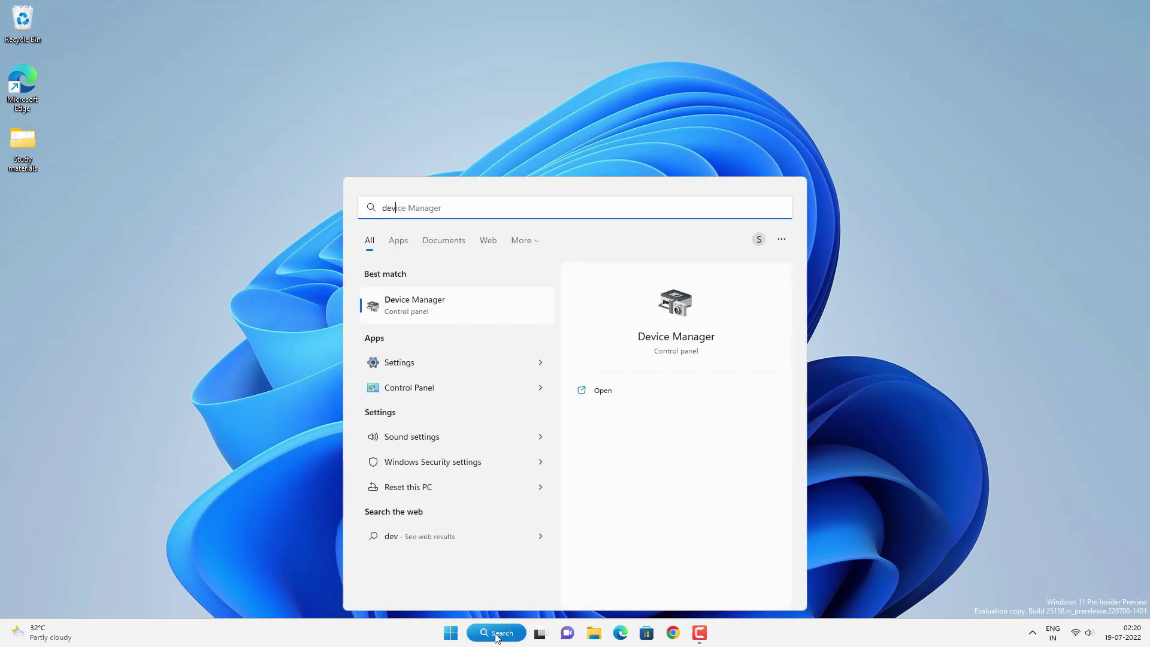
pyautogui.write('ice manager')
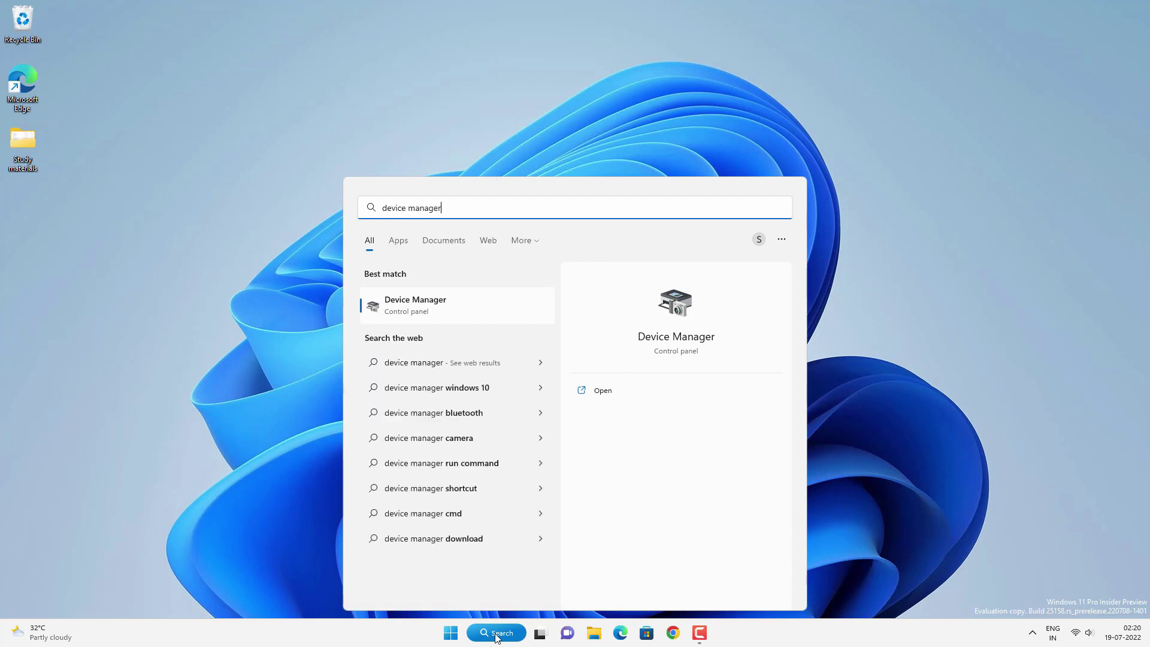
pyautogui.click(462, 302)
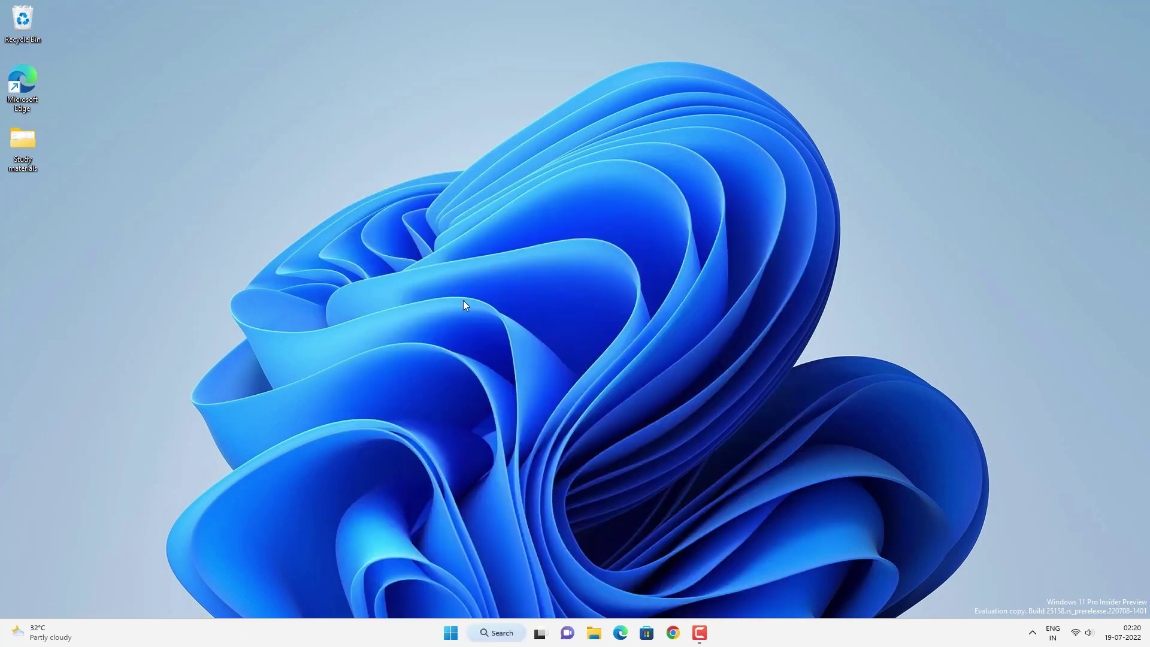
pyautogui.moveTo(319, 31); pyautogui.dragTo(546, 116)
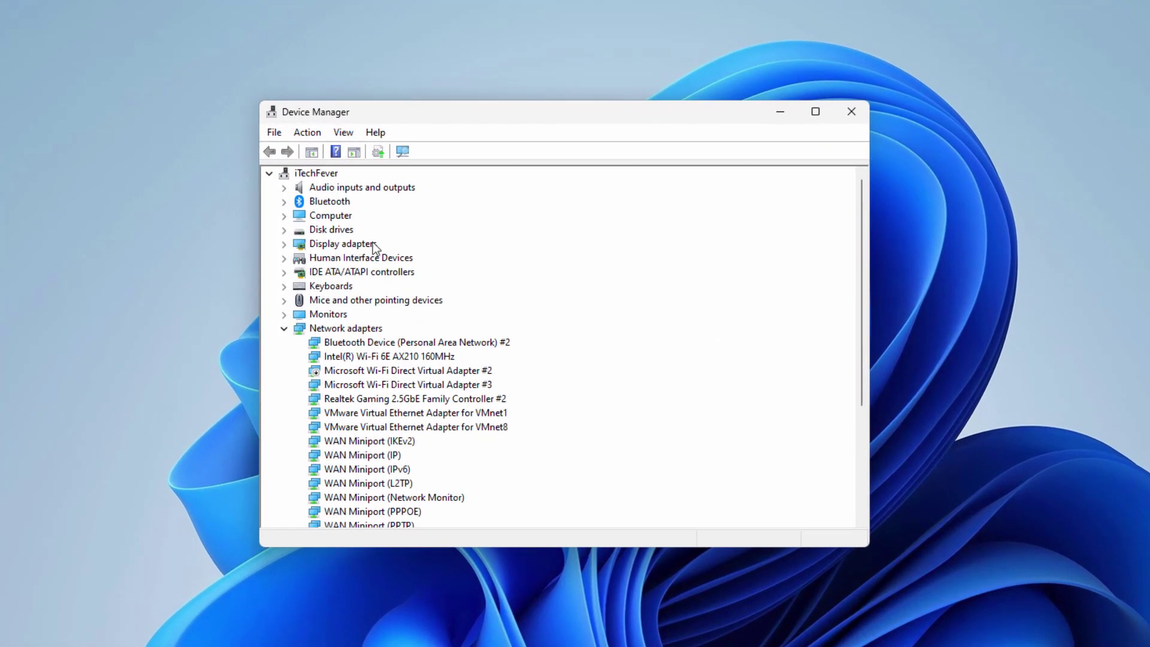
# Run an automatic driver search for the Generic Monitor (VG280K) under Monitors
pyautogui.click(285, 314)
pyautogui.click(386, 330)
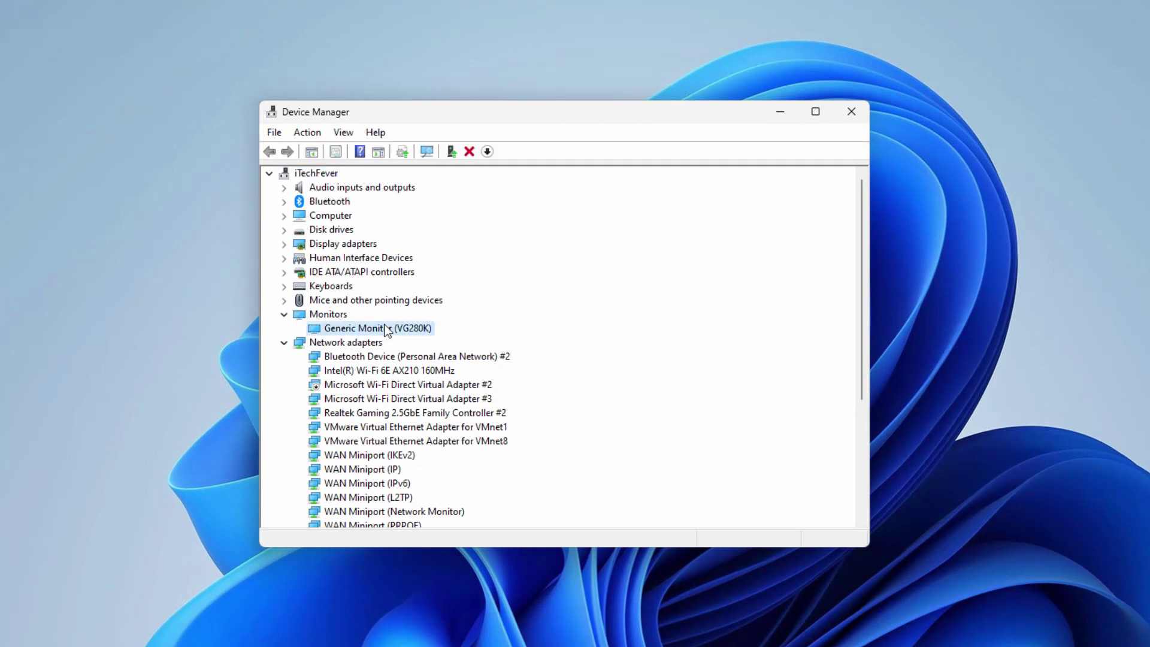
pyautogui.rightClick(387, 330)
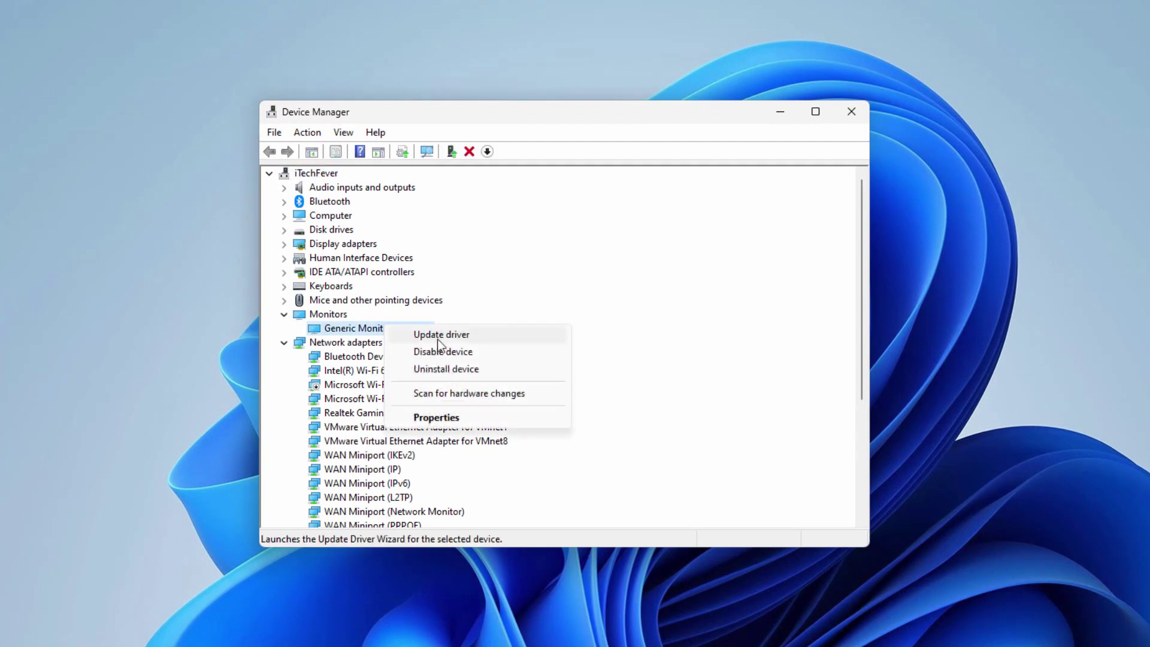
pyautogui.click(488, 336)
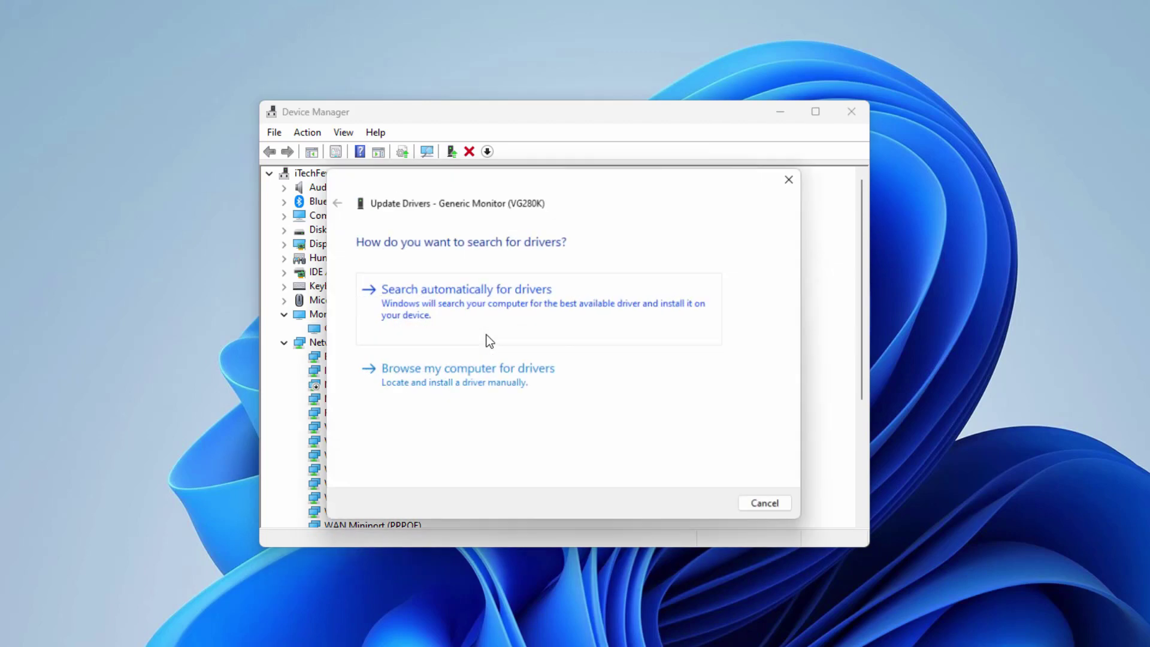
pyautogui.click(551, 303)
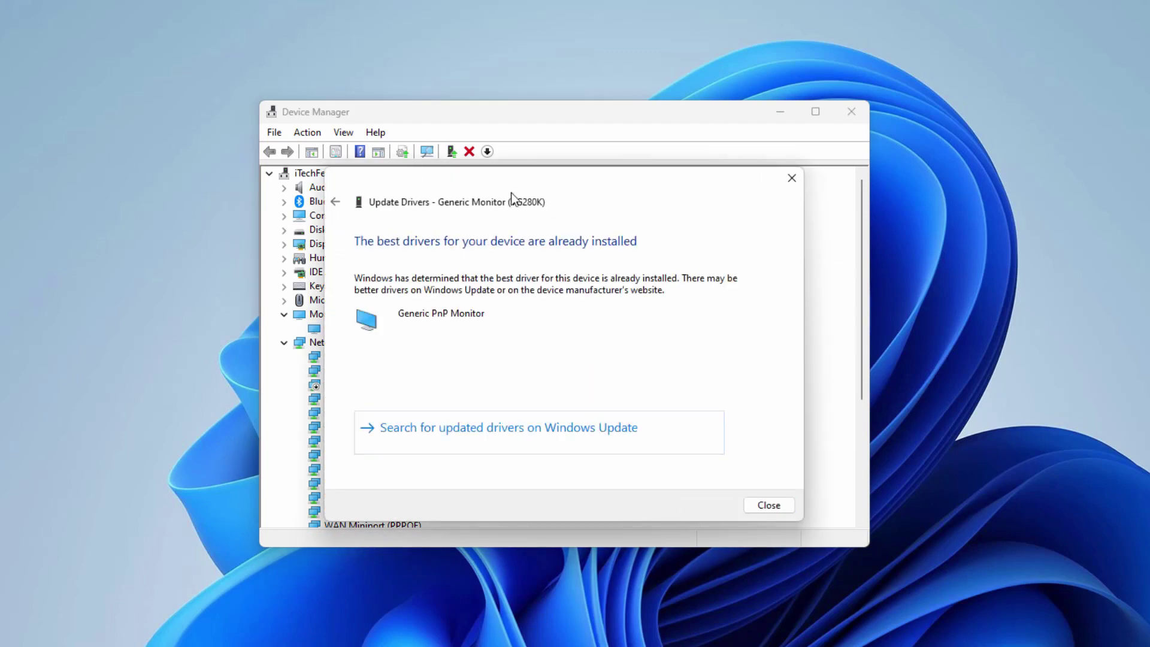
pyautogui.click(776, 509)
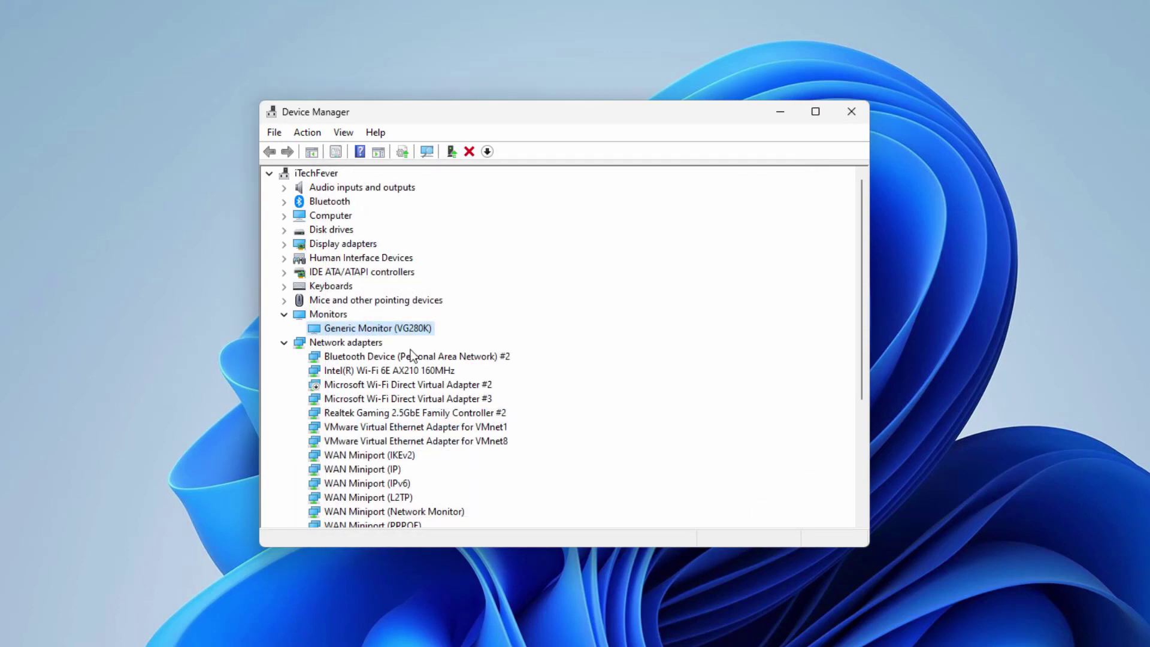
# Run an automatic driver search for the NVIDIA GeForce GTX 1070 under Display adapters
pyautogui.click(285, 244)
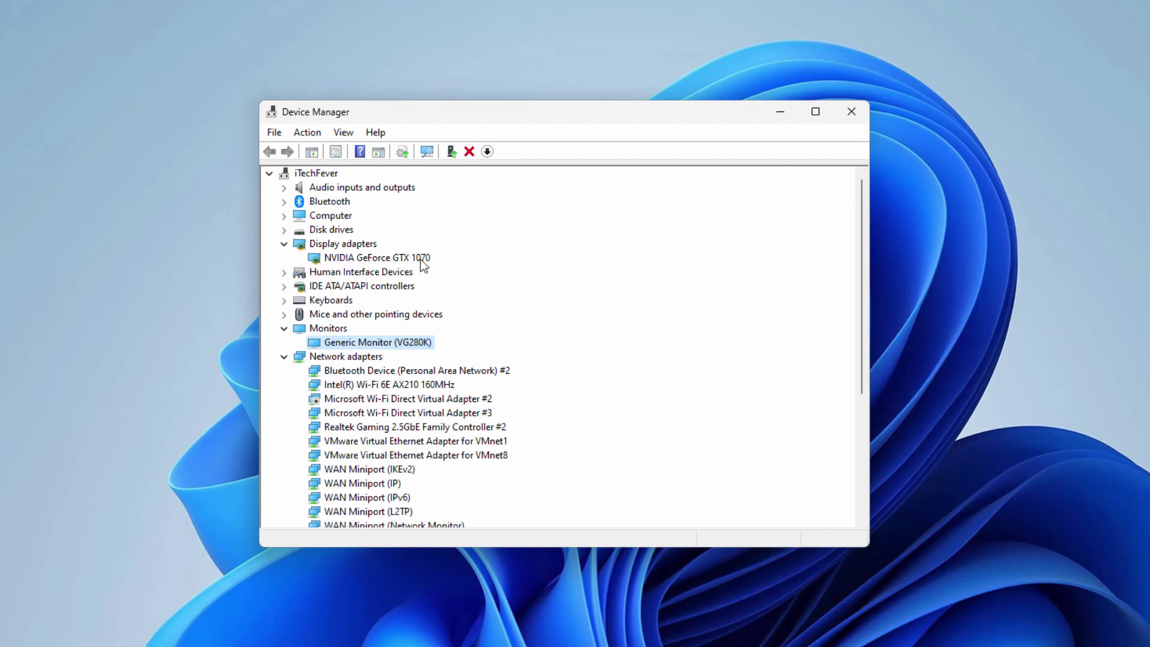
pyautogui.click(374, 261)
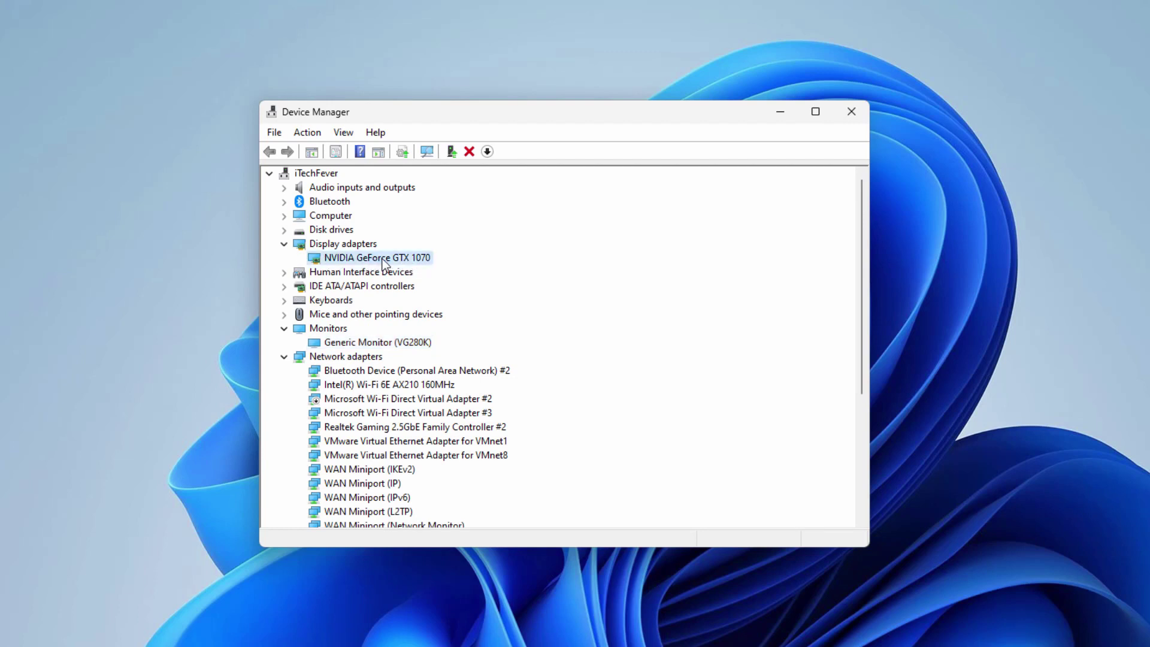
pyautogui.rightClick(401, 258)
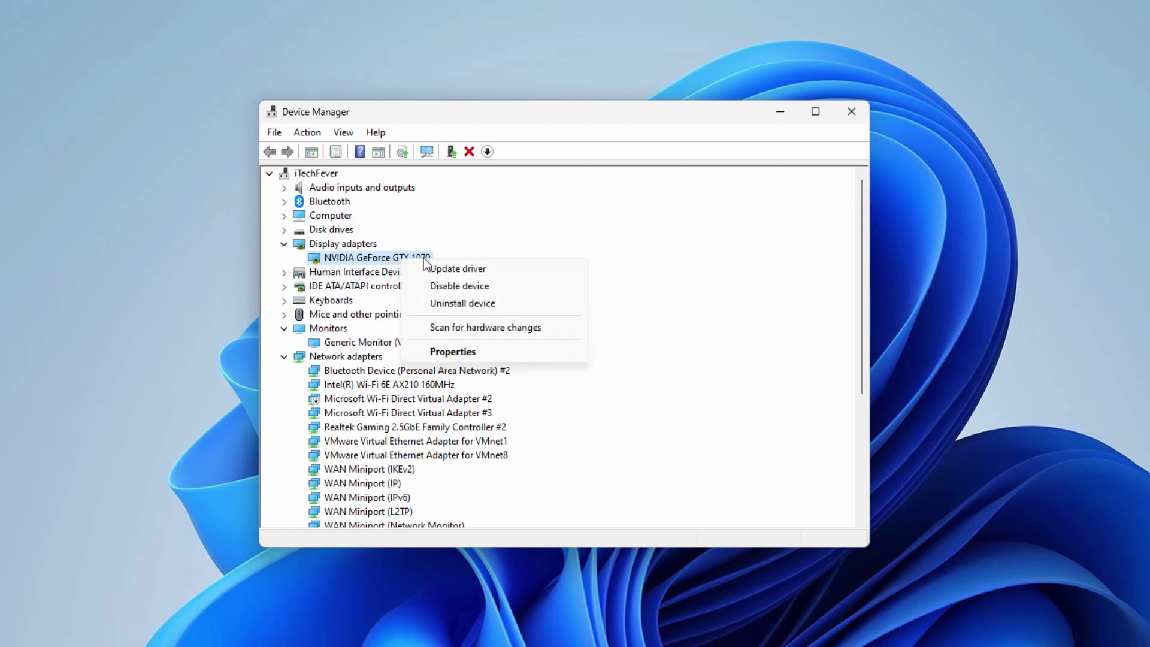
pyautogui.click(460, 268)
pyautogui.click(498, 291)
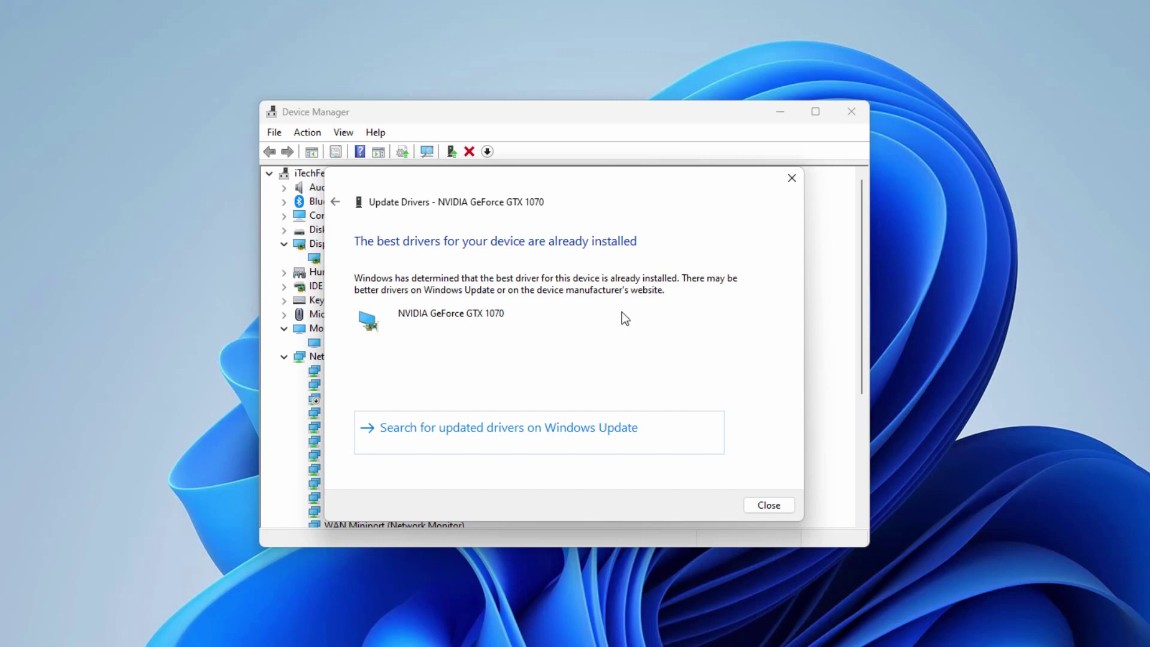
pyautogui.click(768, 506)
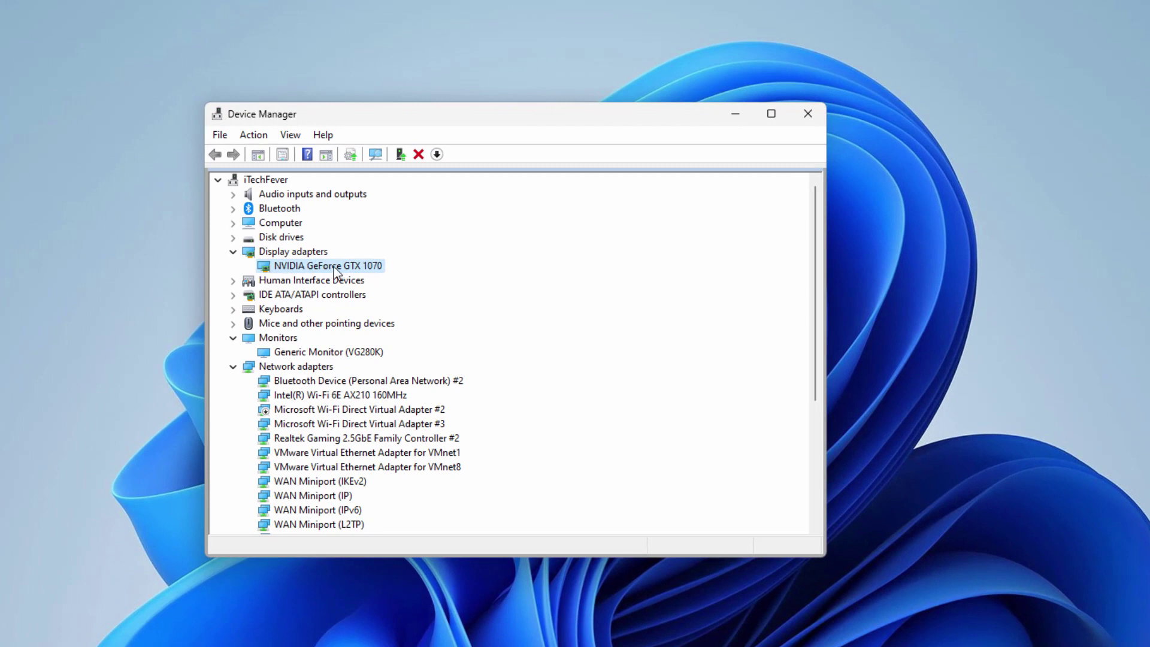
# Disable the NVIDIA GeForce GTX 1070, re-enable it, then close Device Manager
pyautogui.rightClick(333, 267)
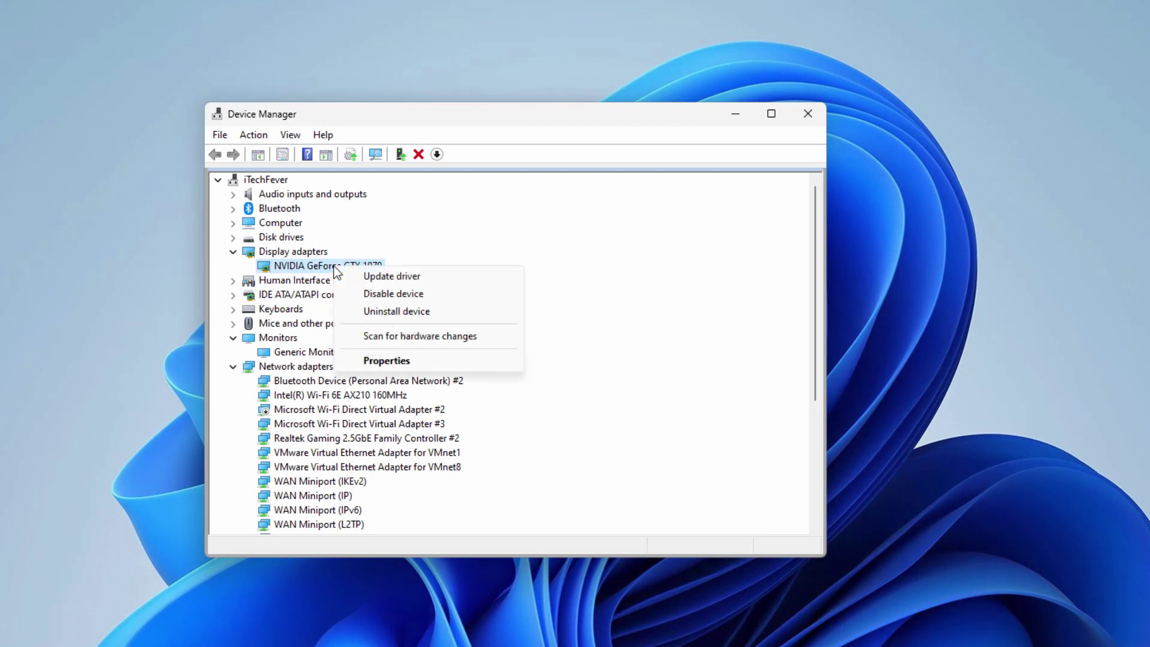
pyautogui.click(447, 294)
pyautogui.click(661, 394)
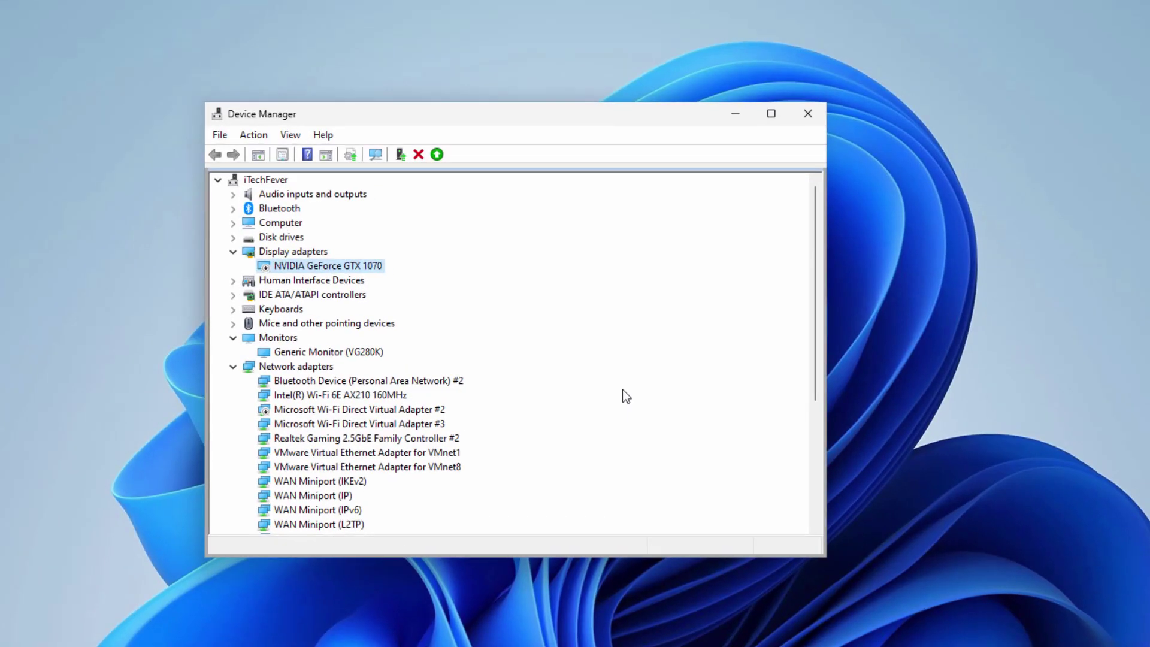
pyautogui.rightClick(325, 264)
pyautogui.click(402, 294)
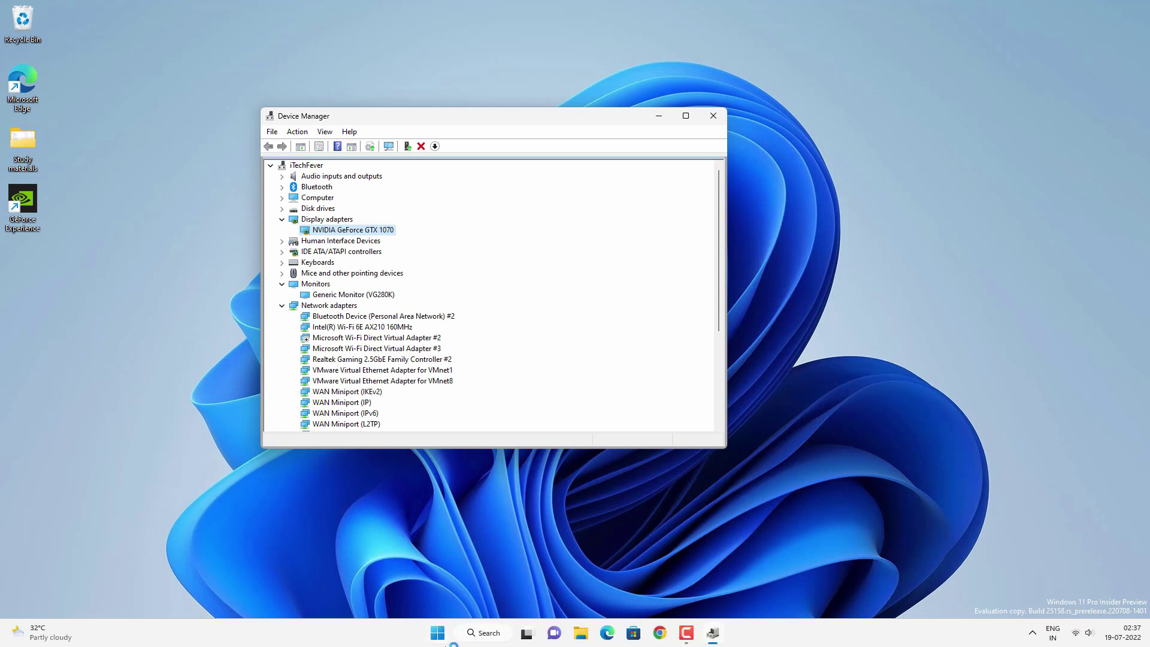
pyautogui.click(719, 120)
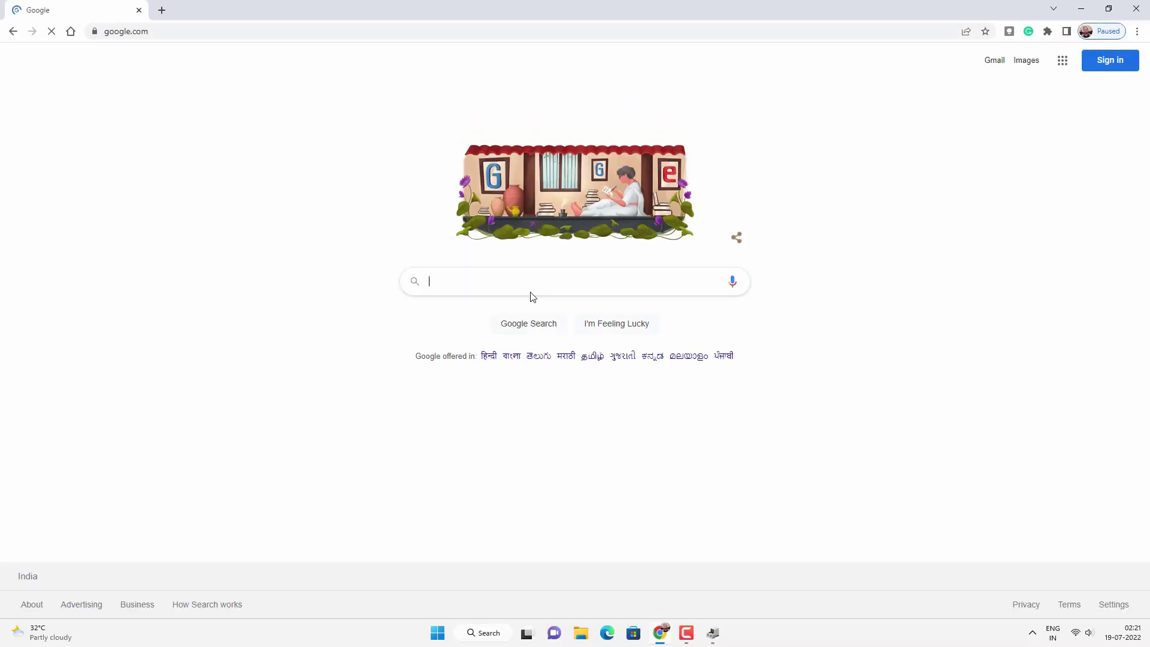
# Search Google for 'nvidia gtx 1070 driver' and open the 'Official GeForce Drivers | NVIDIA' result in a new tab
pyautogui.click(531, 283)
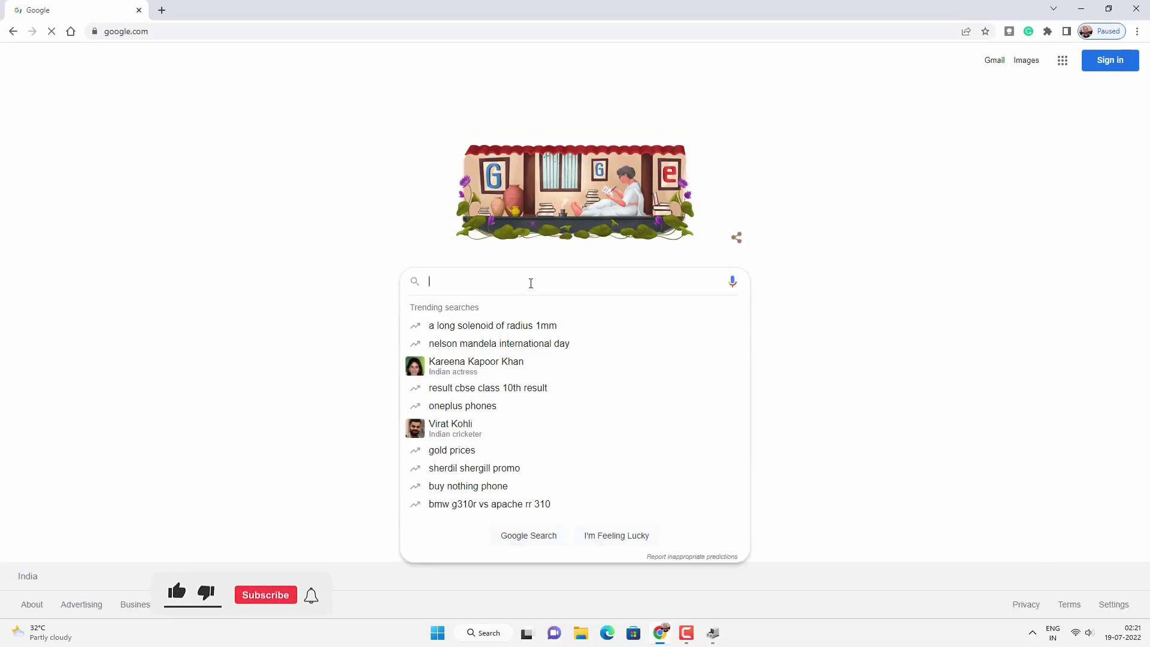
pyautogui.write('nvidia gtx 1070 driver')
pyautogui.press('Return')
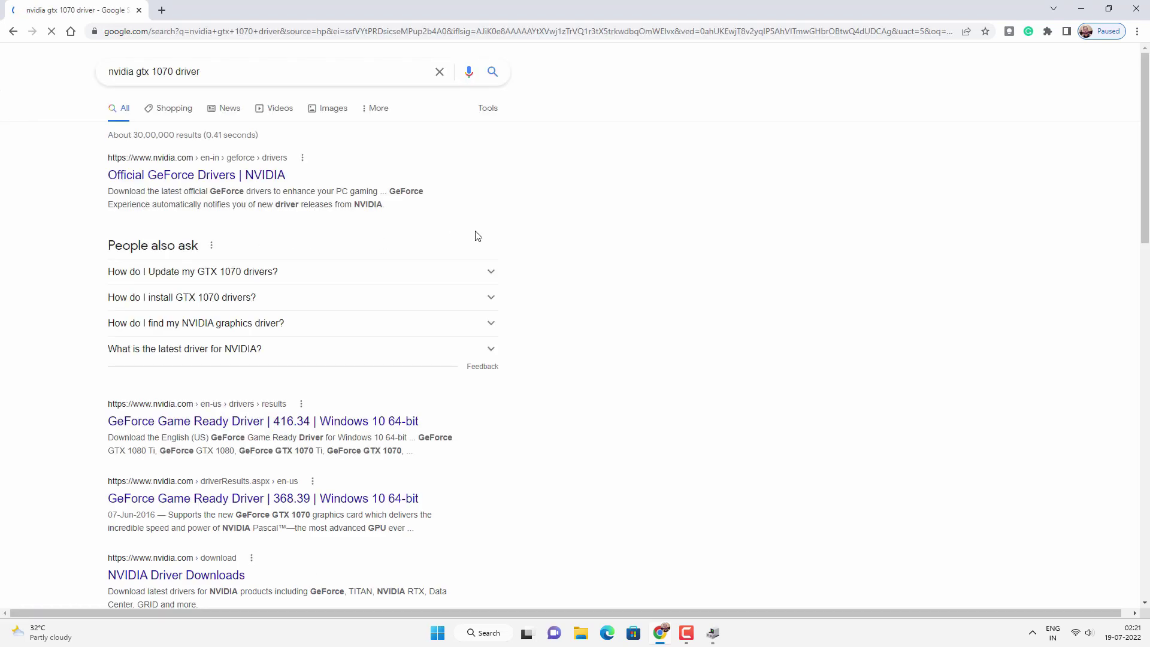
pyautogui.middleClick(249, 174)
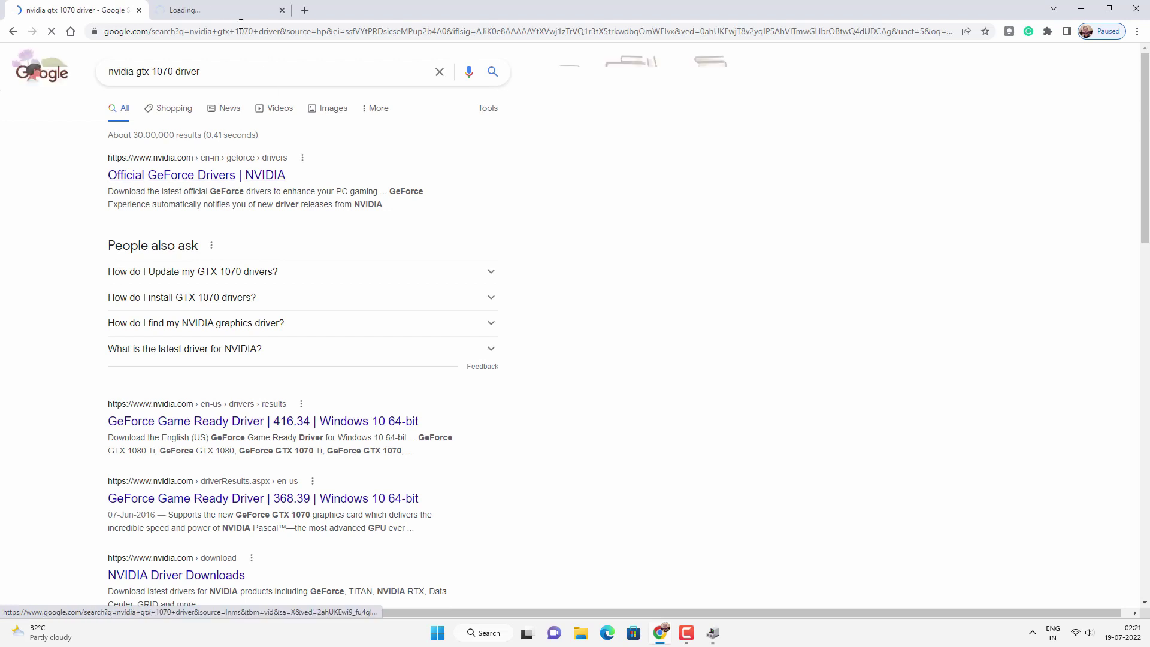
pyautogui.click(235, 13)
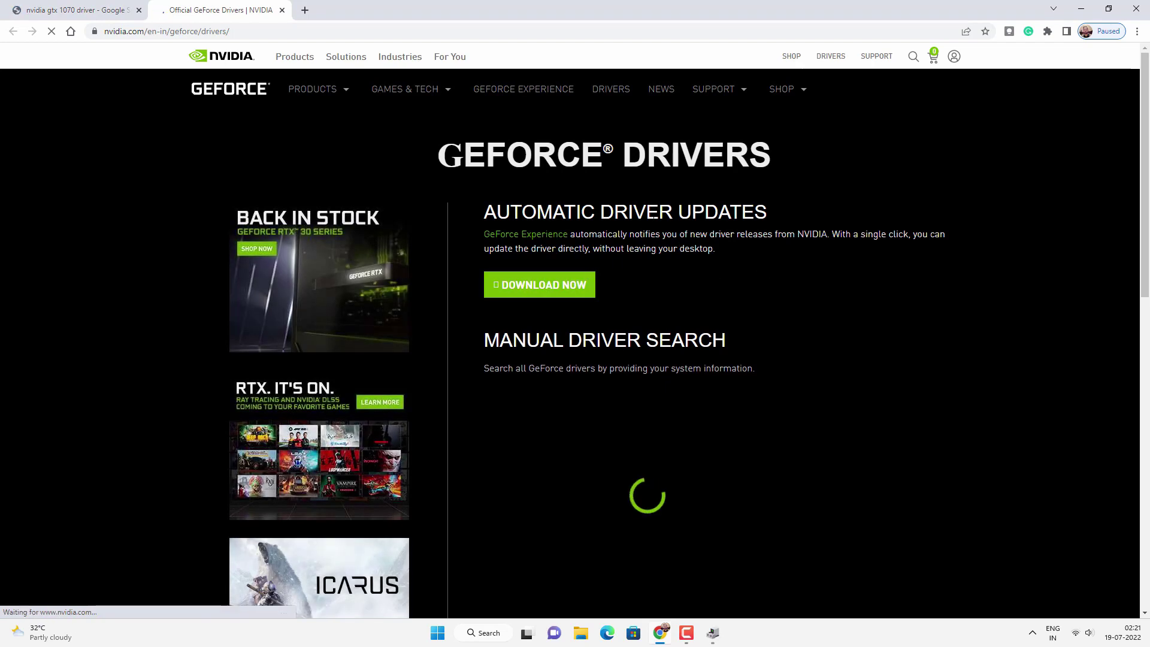
# Download GeForce Experience and decline NVIDIA's push notifications
pyautogui.click(577, 285)
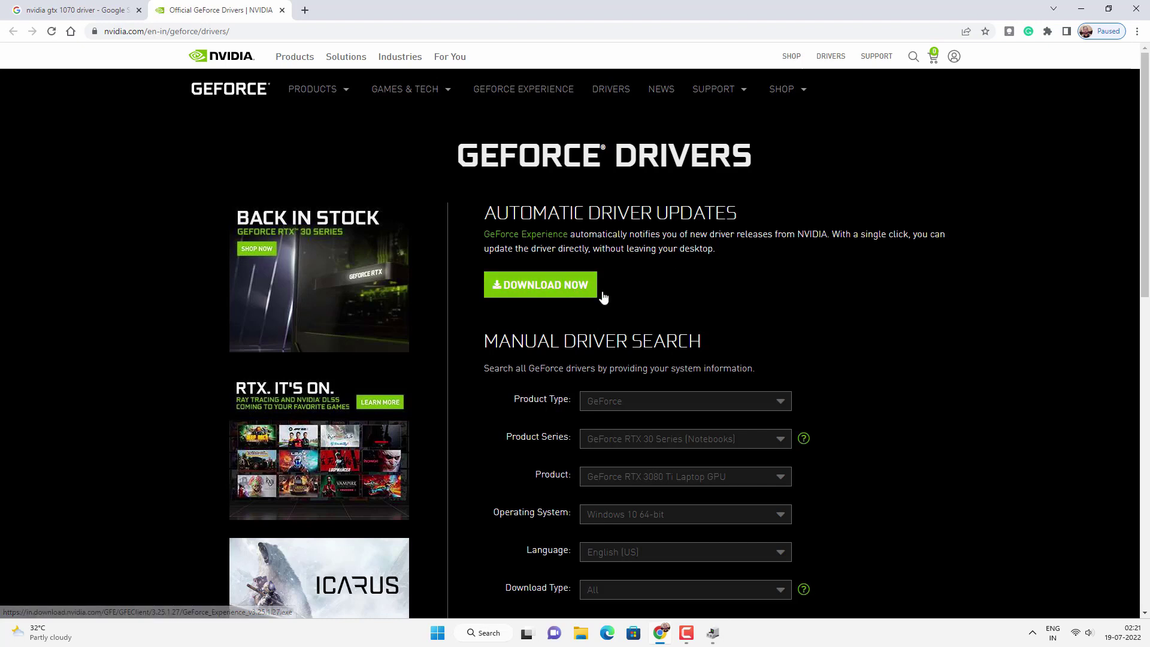
pyautogui.scroll(-4, 742, 378)
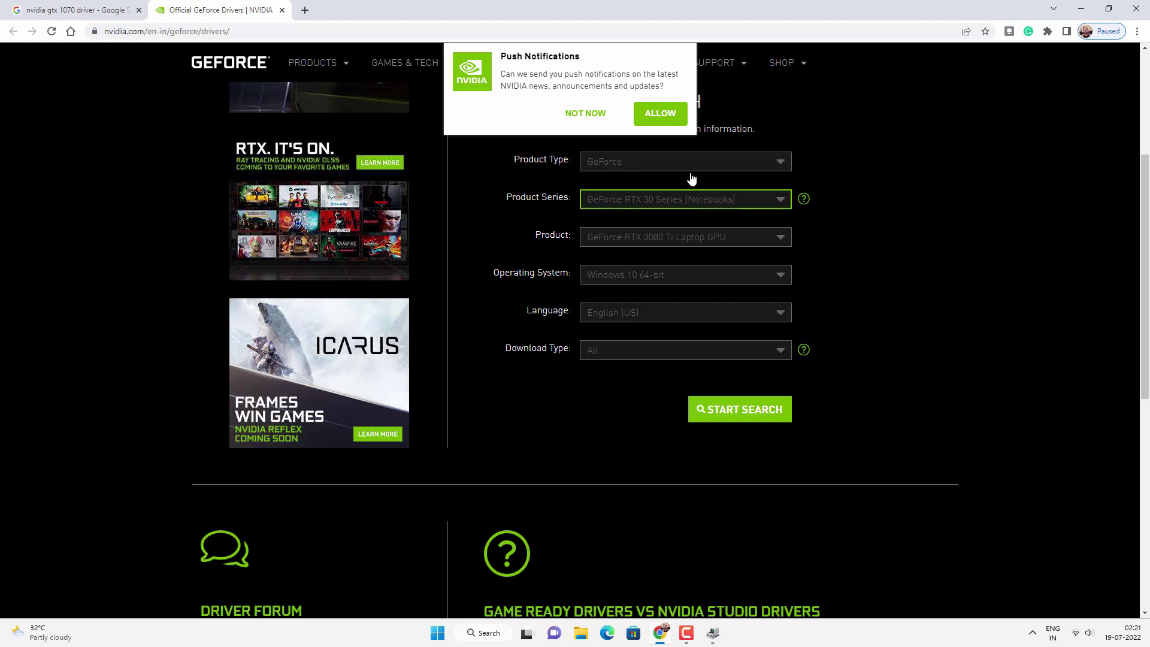
pyautogui.scroll(4, 684, 197)
pyautogui.click(585, 113)
pyautogui.scroll(-2, 667, 371)
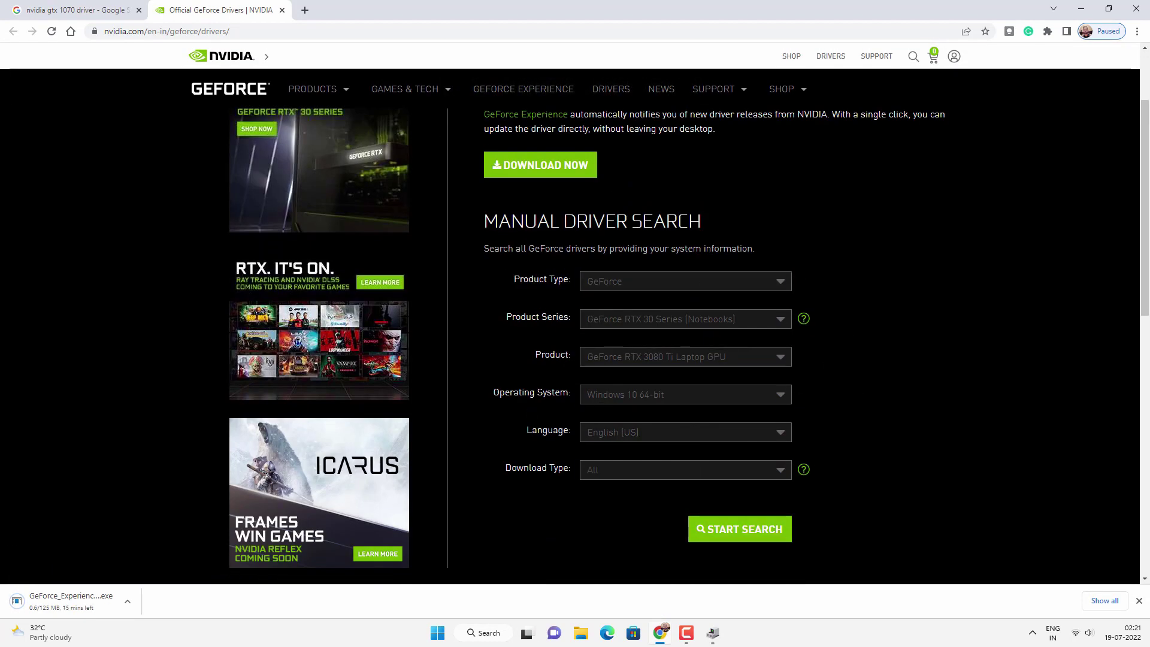
# Look up GeForce 10 Series GTX 1070 drivers (Game Ready 516.59) and launch the downloaded installer
pyautogui.click(694, 282)
pyautogui.click(626, 318)
pyautogui.click(627, 321)
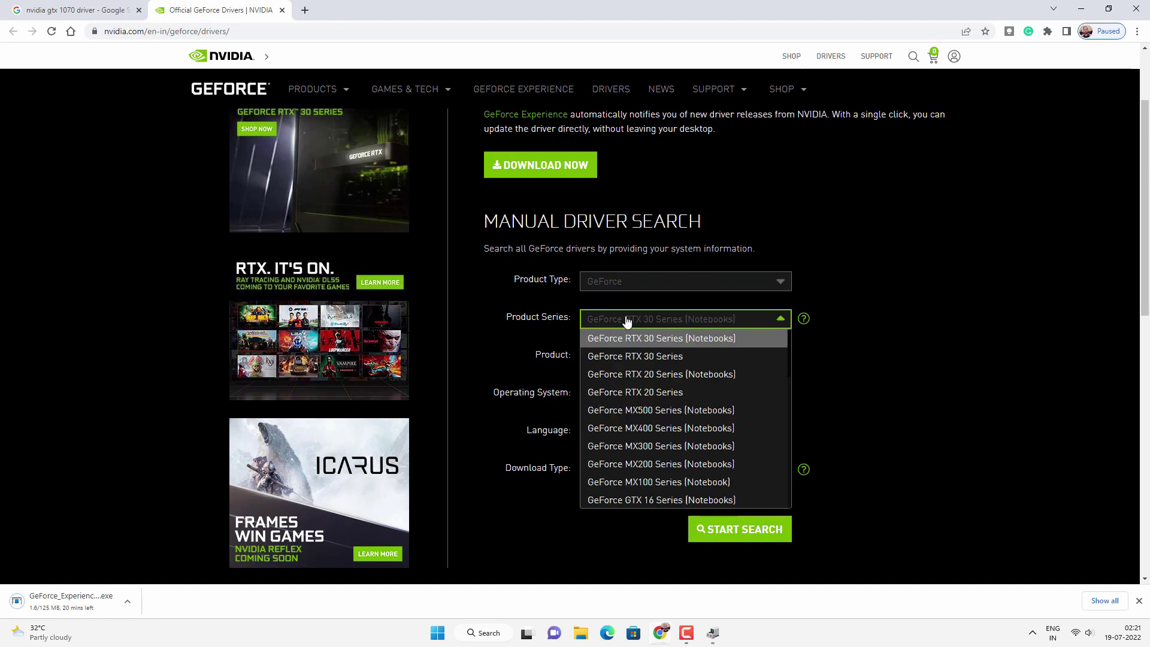
pyautogui.scroll(-2, 644, 372)
pyautogui.click(650, 413)
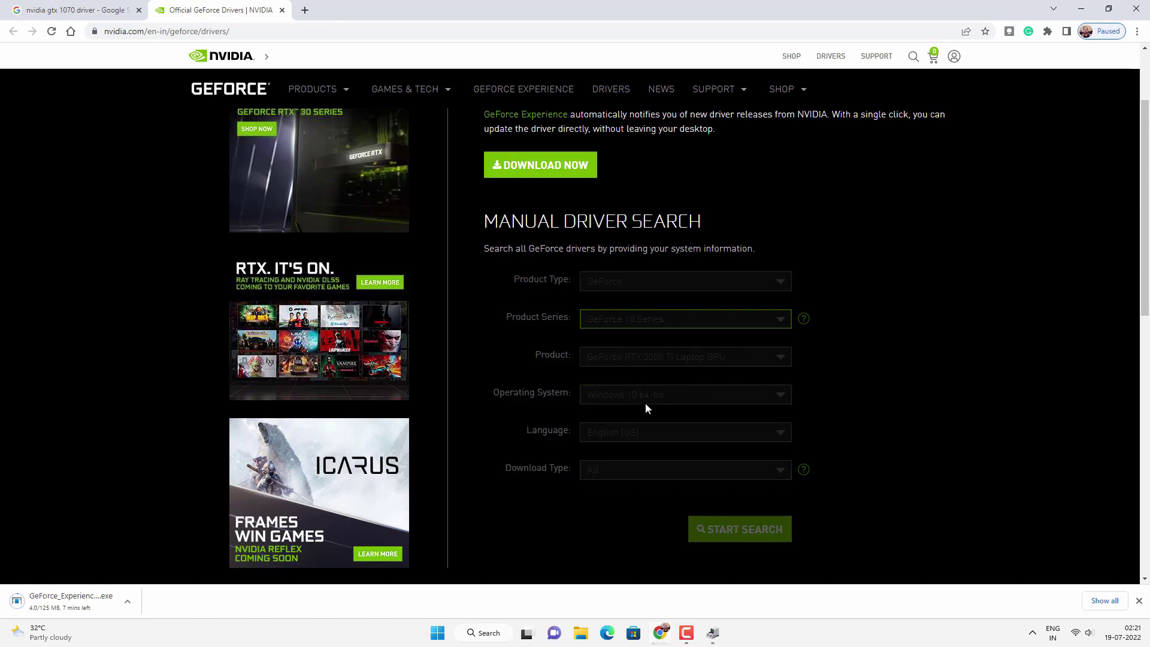
pyautogui.click(645, 357)
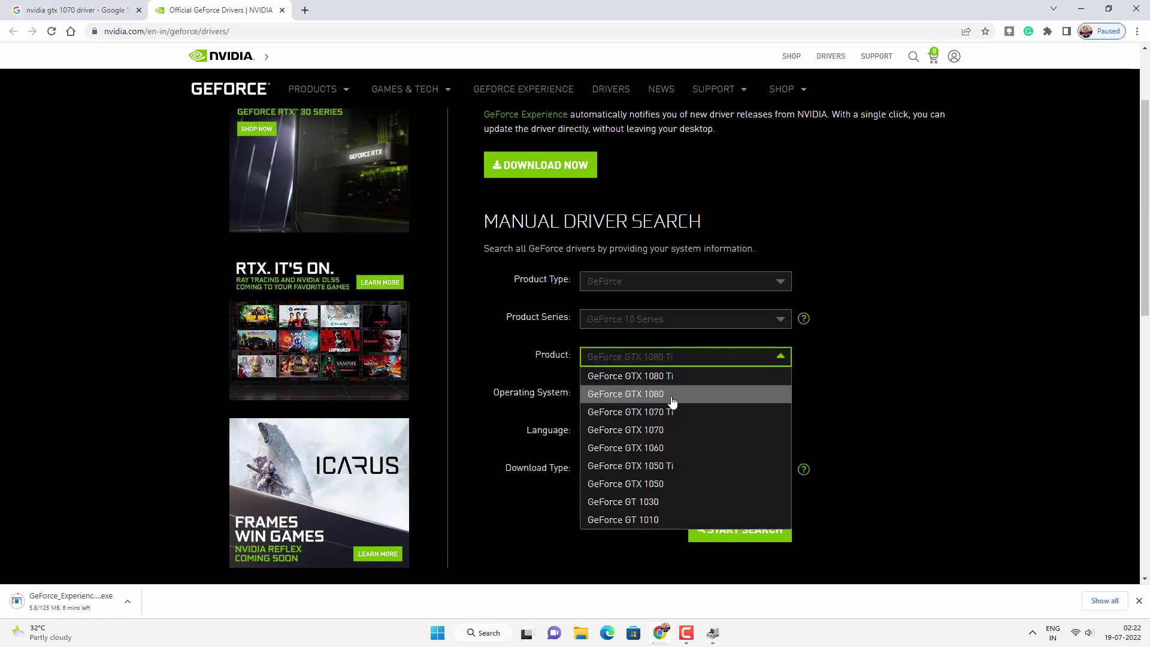
pyautogui.click(671, 430)
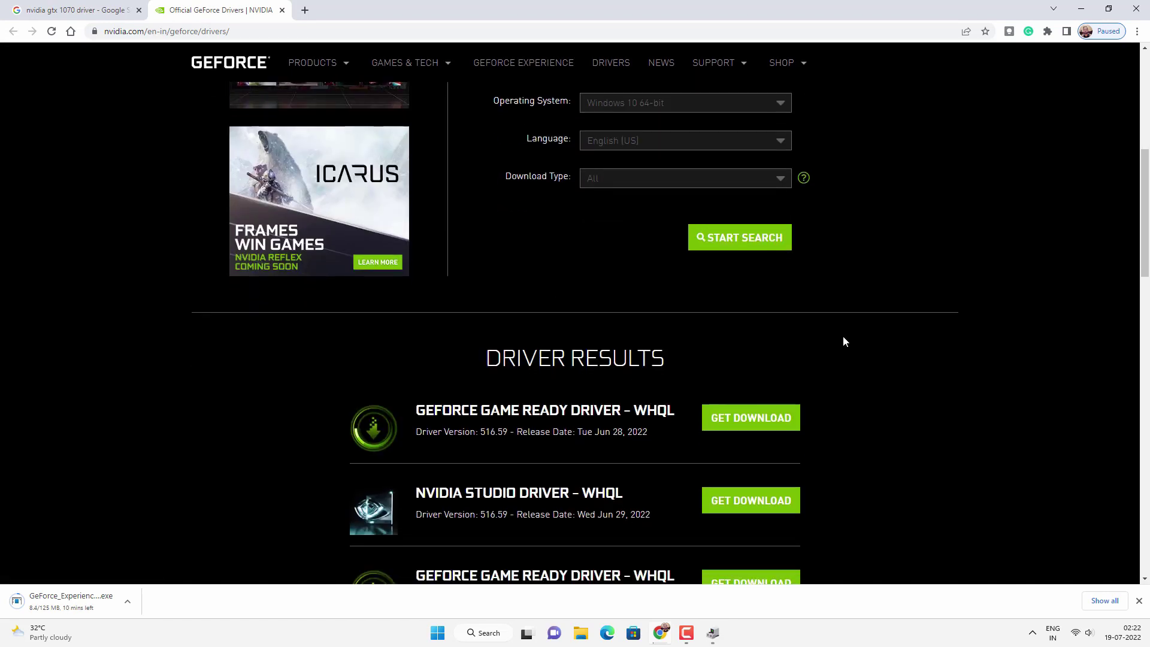
pyautogui.scroll(-1, 843, 342)
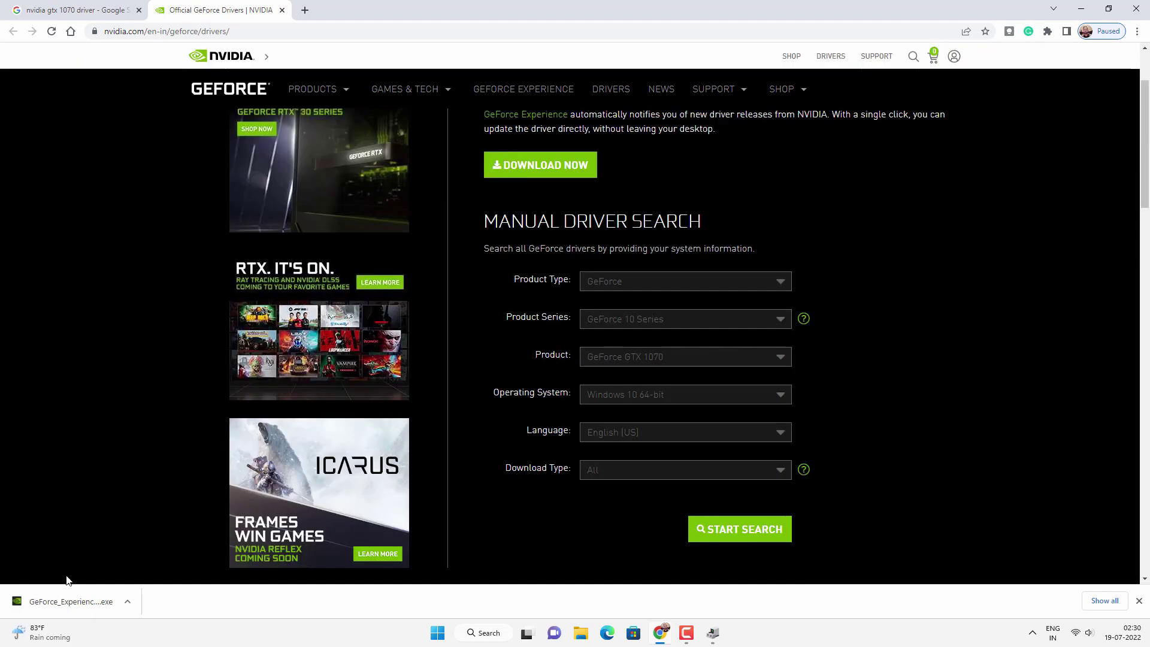
pyautogui.click(66, 600)
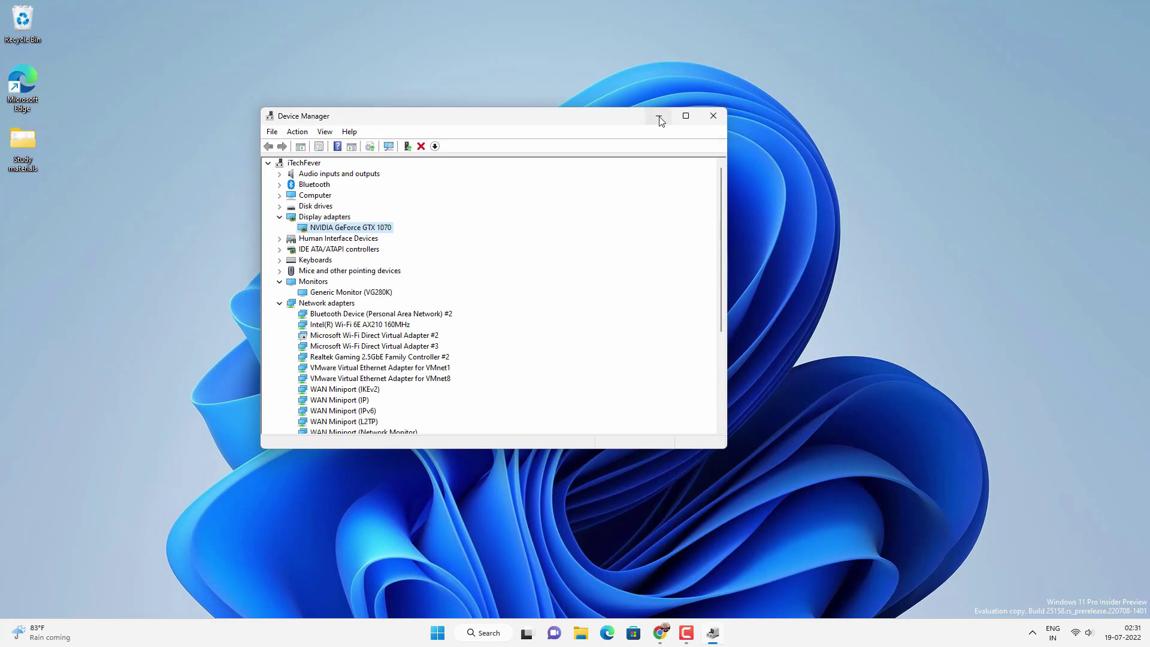
# Minimize Device Manager and check GeForce Experience Drivers for updates, confirming 525.14 is current
pyautogui.click(658, 118)
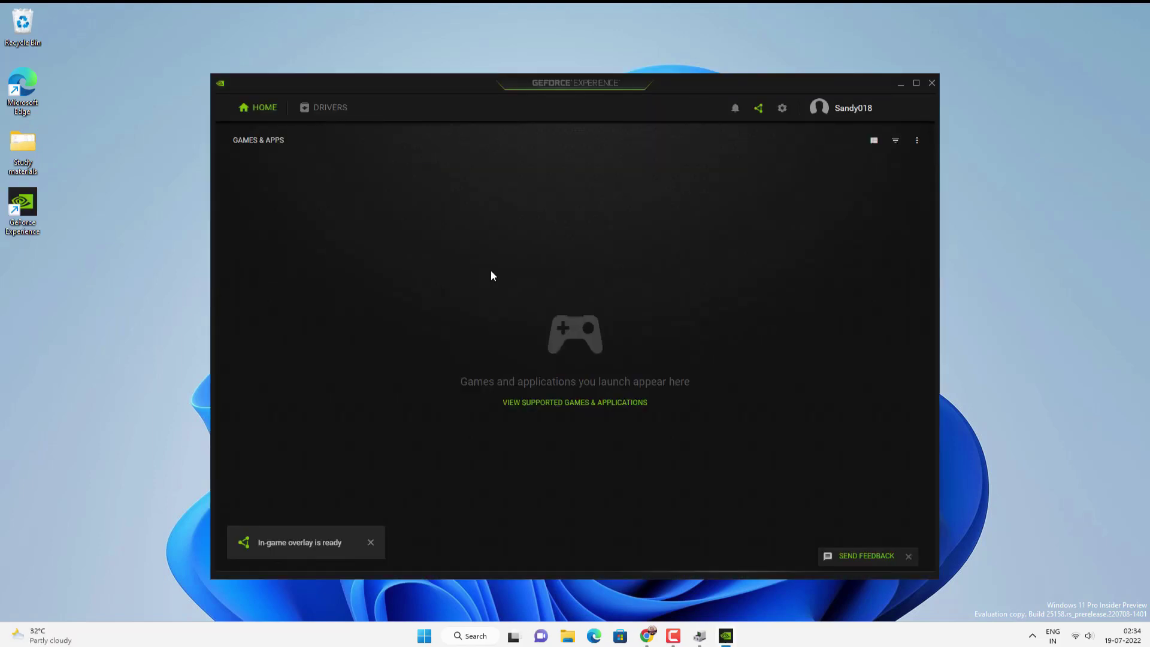
pyautogui.click(326, 110)
pyautogui.click(806, 144)
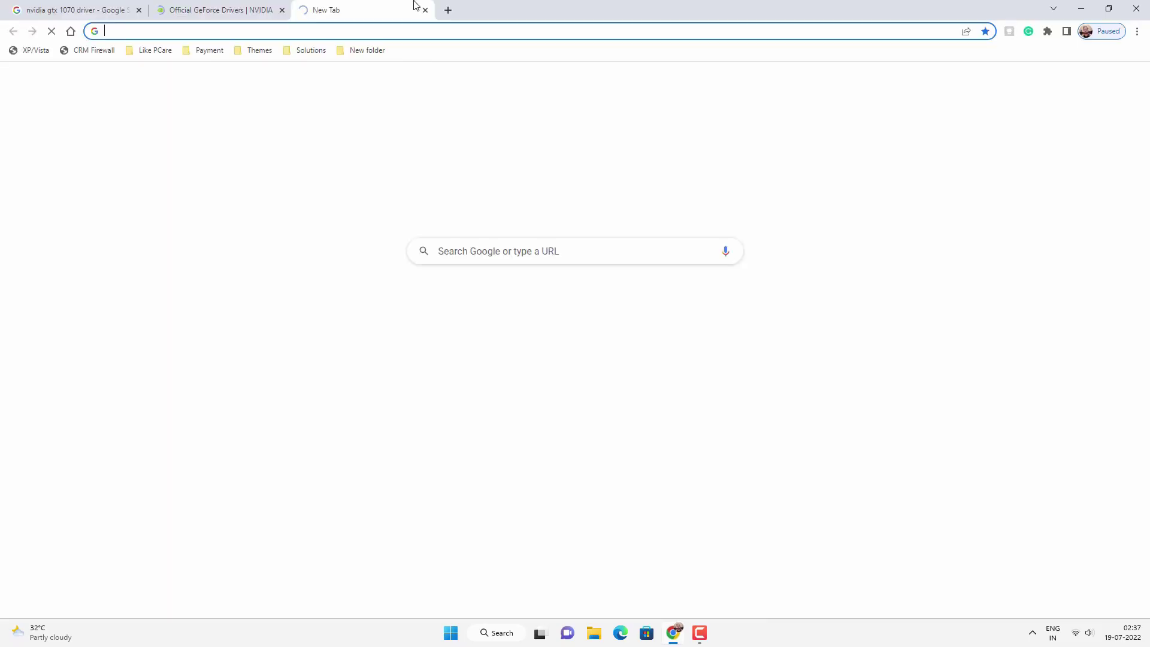
# Search Google for 'directx download' and open Microsoft's DirectX End-User Runtime Web Installer page
pyautogui.click(381, 36)
pyautogui.write('ir')
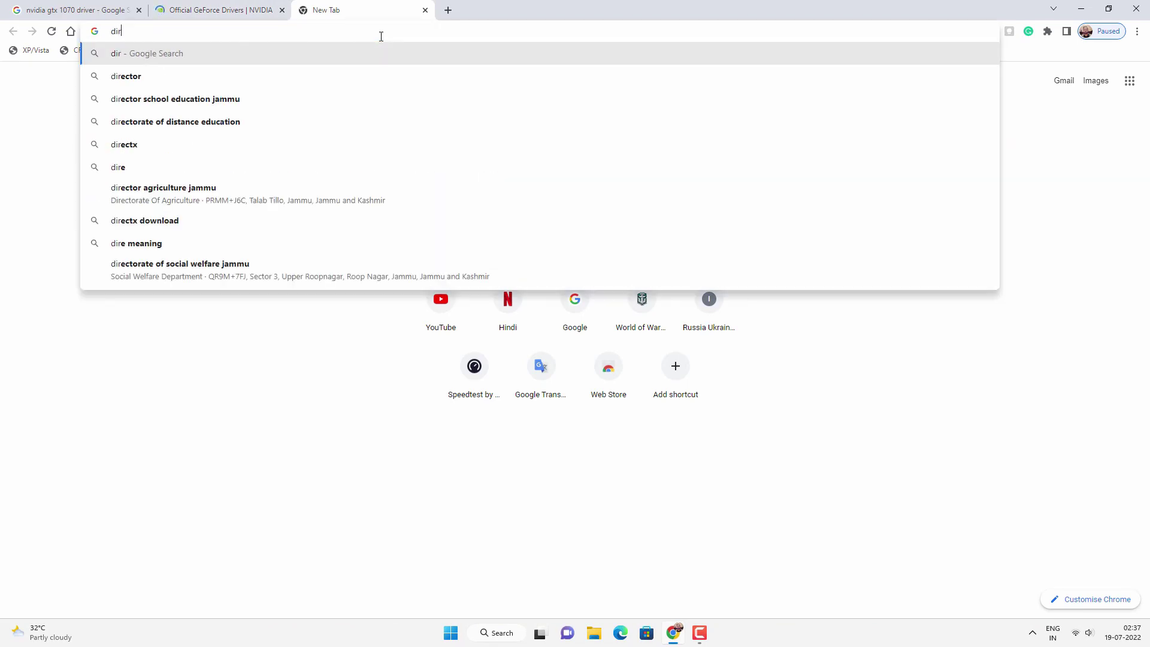
pyautogui.write('extx')
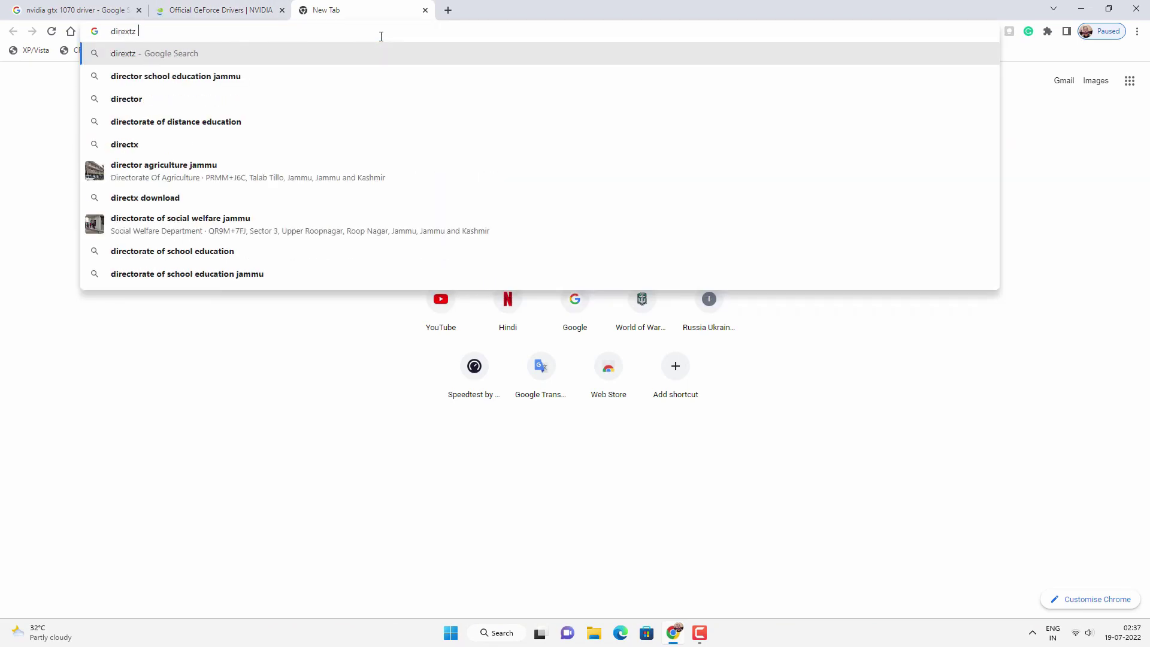
pyautogui.press('Down')
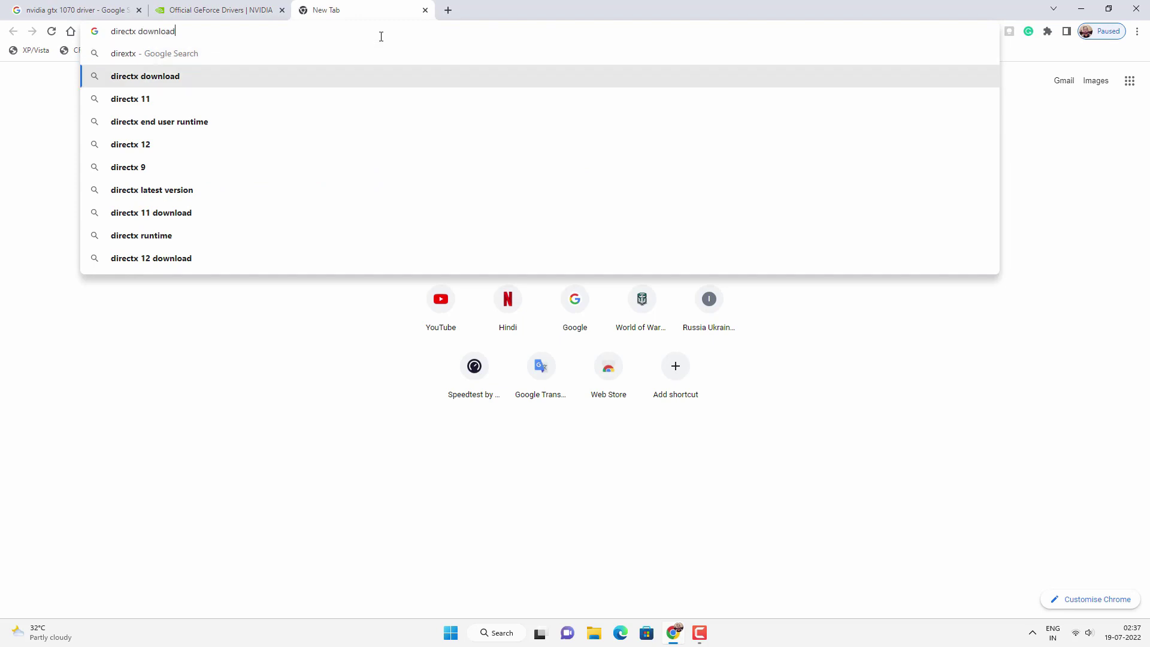
pyautogui.press('Return')
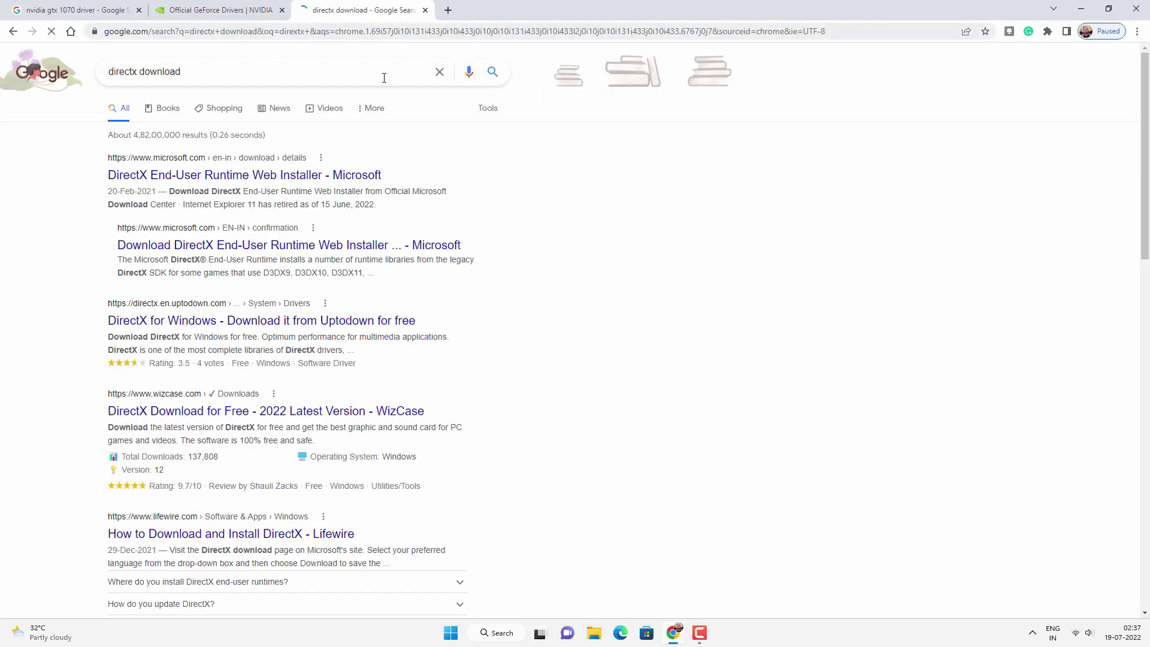
pyautogui.click(334, 175)
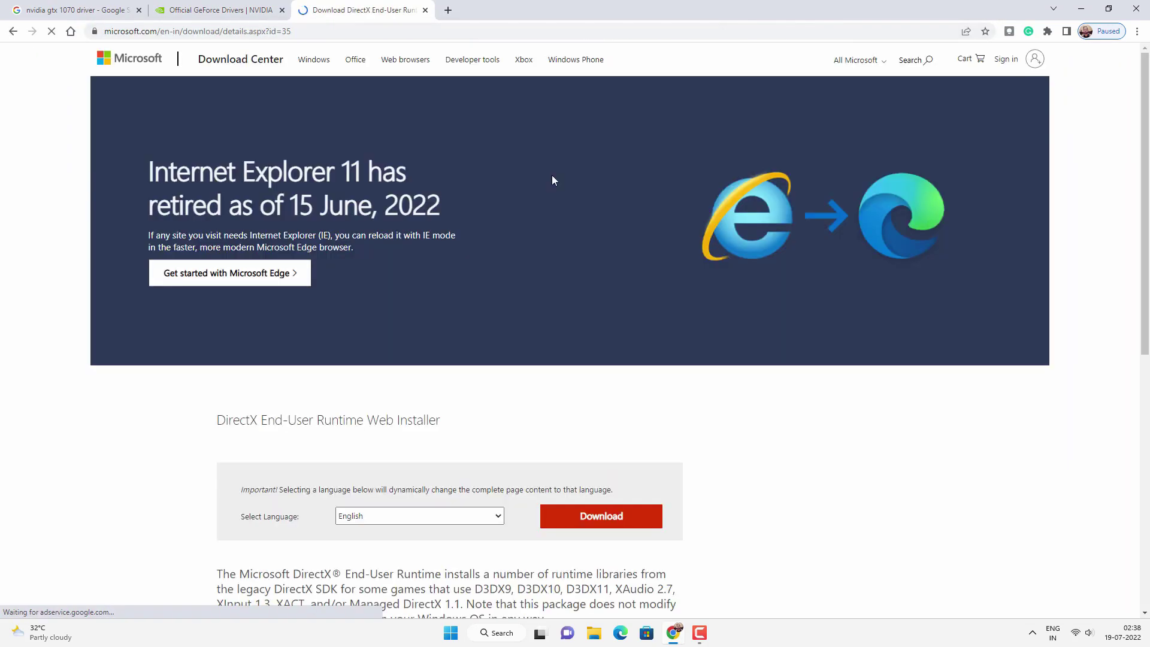
# Download the installer in English and run dxwebsetup (1).exe
pyautogui.scroll(-3, 551, 175)
pyautogui.click(386, 304)
pyautogui.click(385, 306)
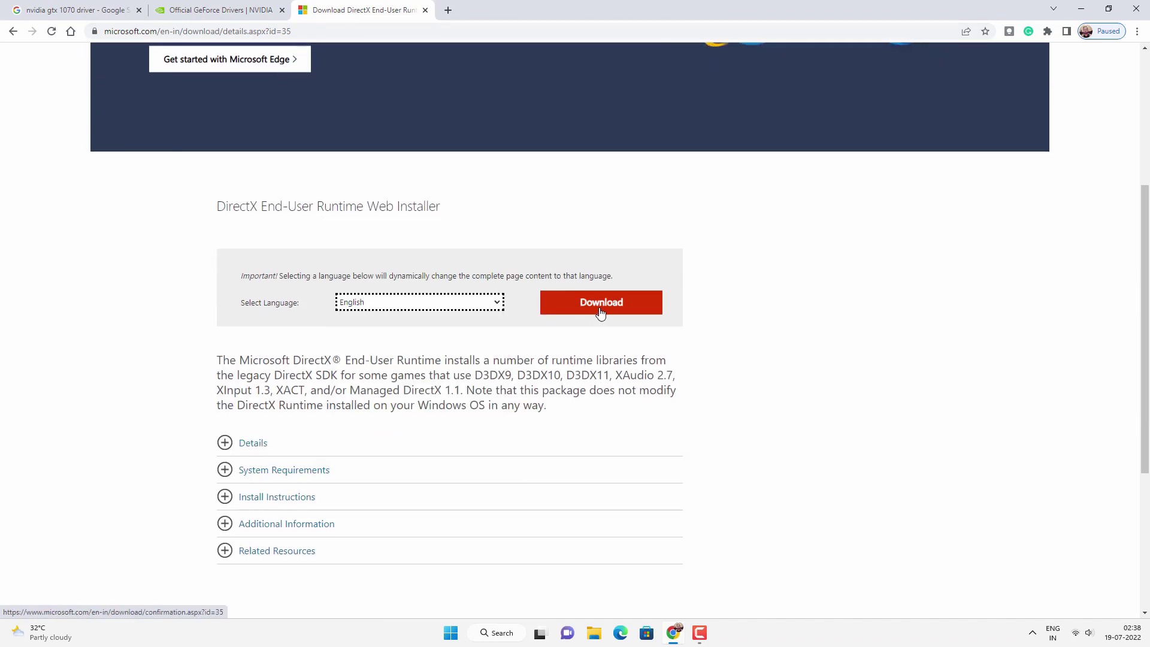
pyautogui.click(599, 312)
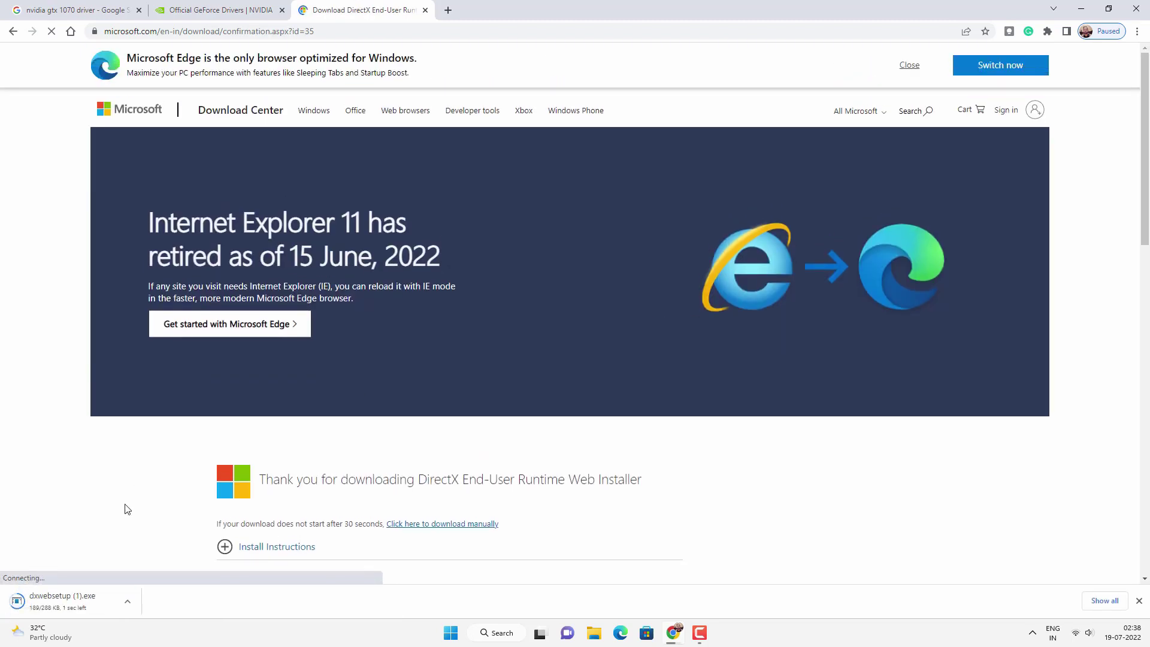
pyautogui.click(60, 601)
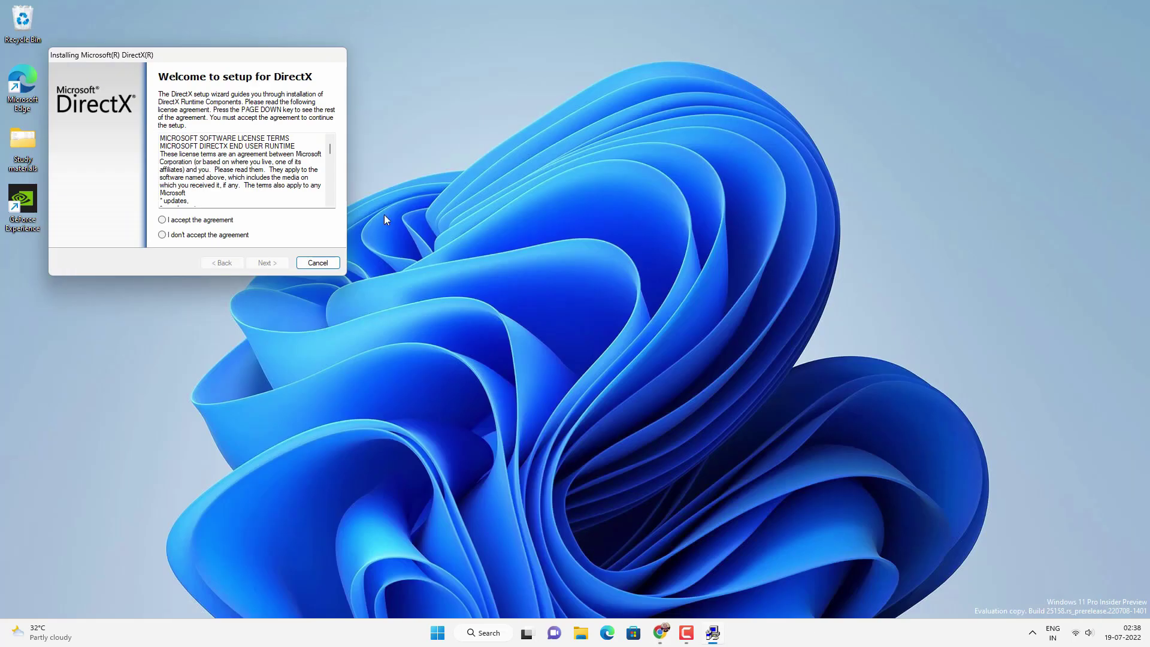
# Accept the DirectX license, decline the Bing Bar, install the runtime, and finish setup
pyautogui.click(197, 221)
pyautogui.click(266, 264)
pyautogui.click(192, 180)
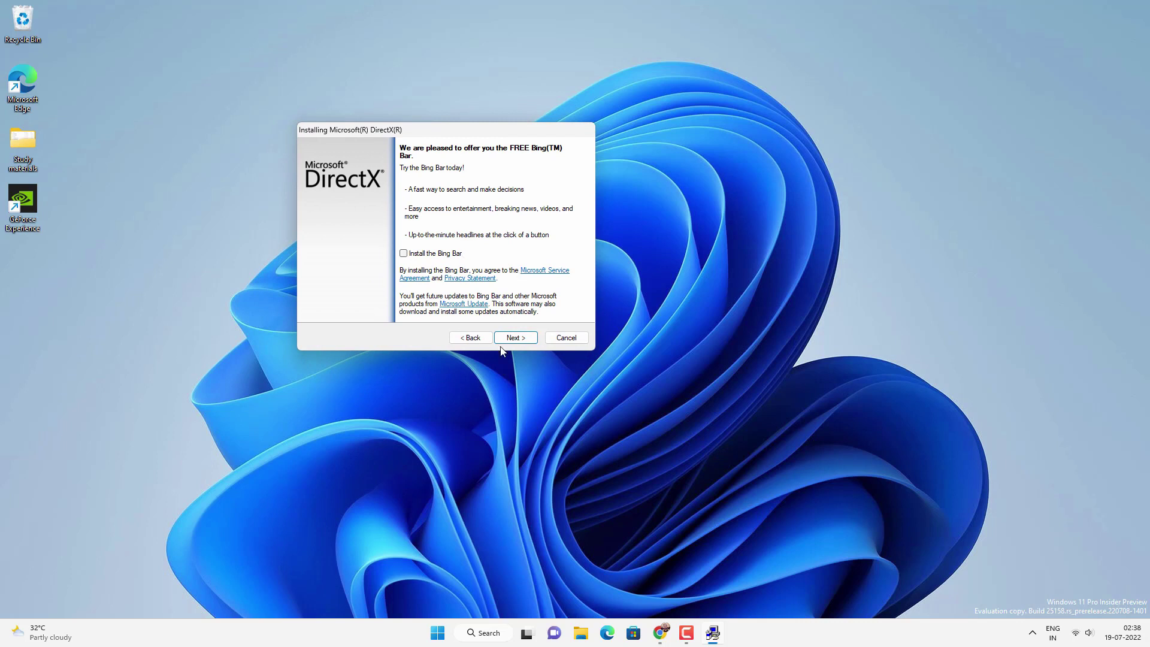
pyautogui.click(515, 338)
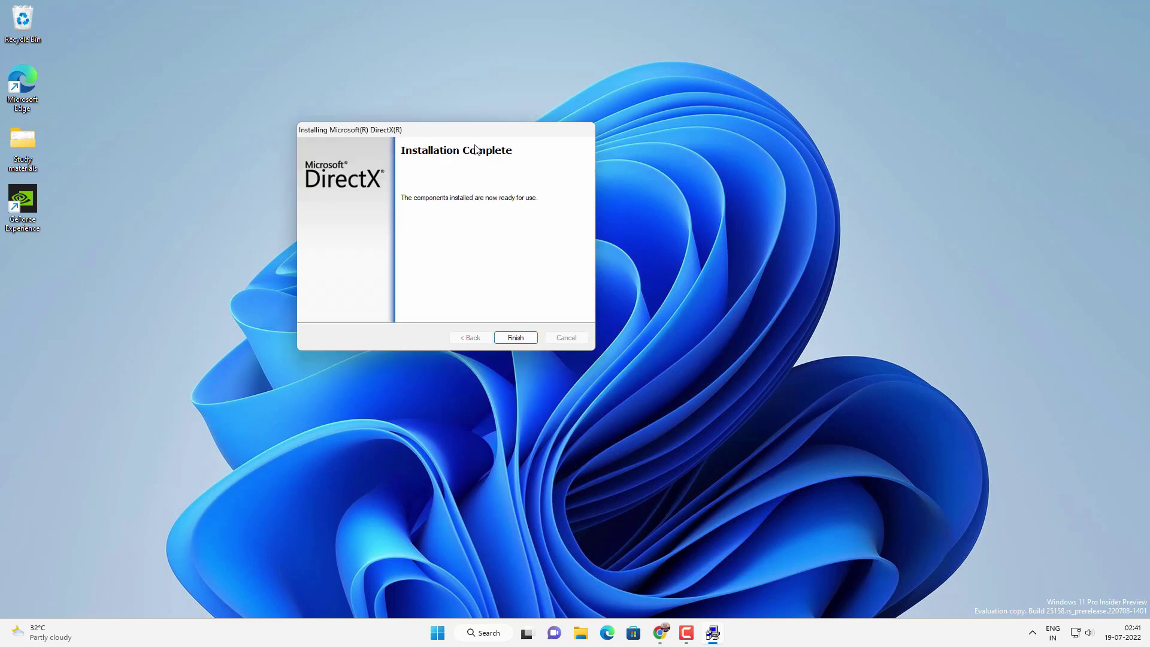
pyautogui.click(522, 337)
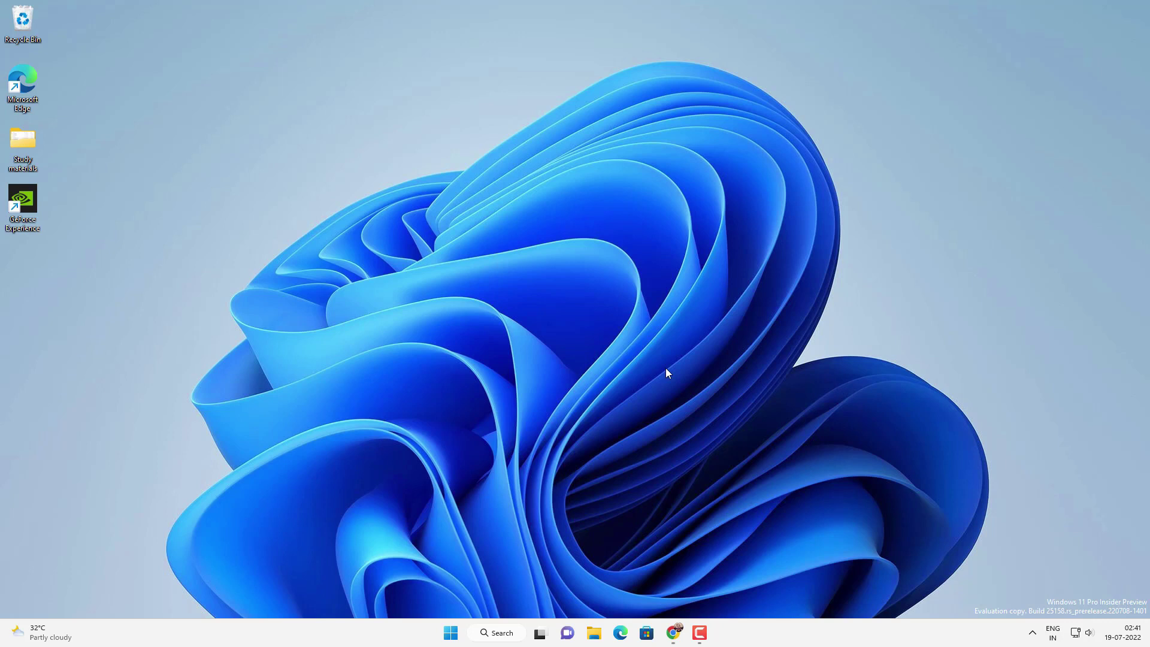
pyautogui.press('super+r')
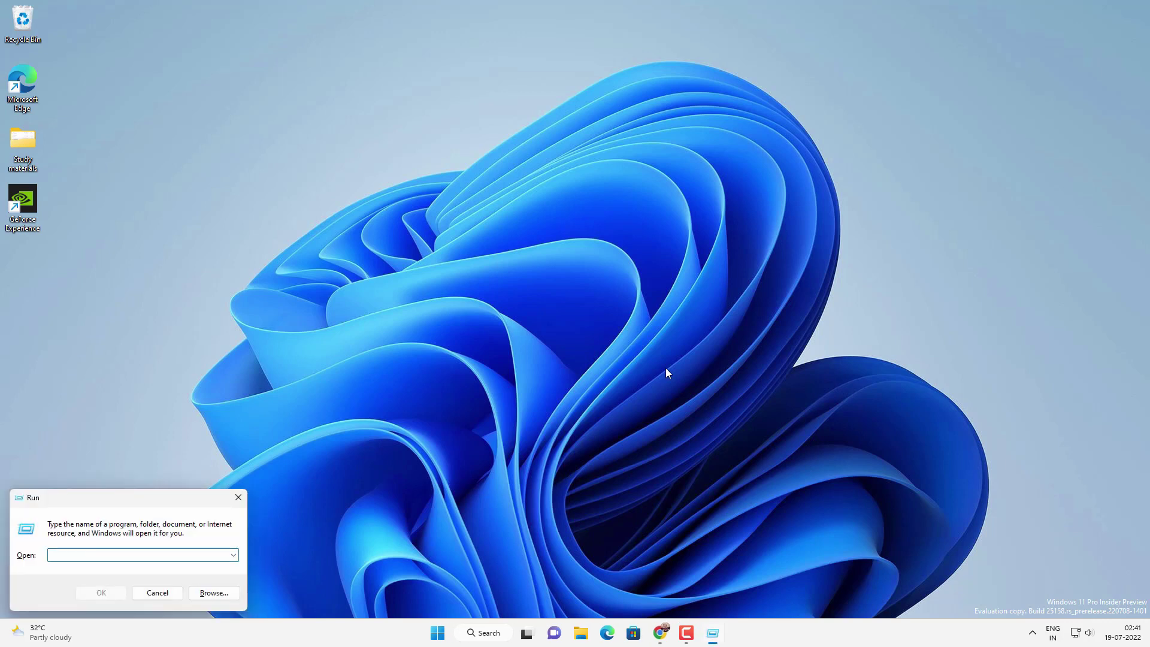
pyautogui.write('dxdiag')
pyautogui.press('Return')
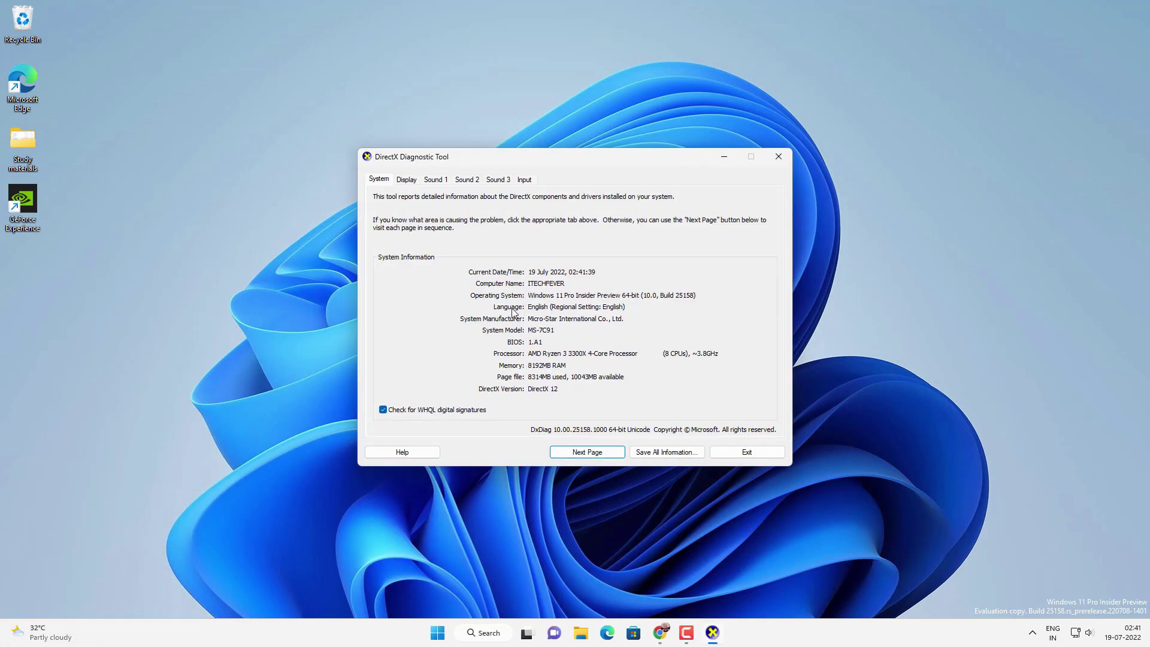
pyautogui.click(407, 179)
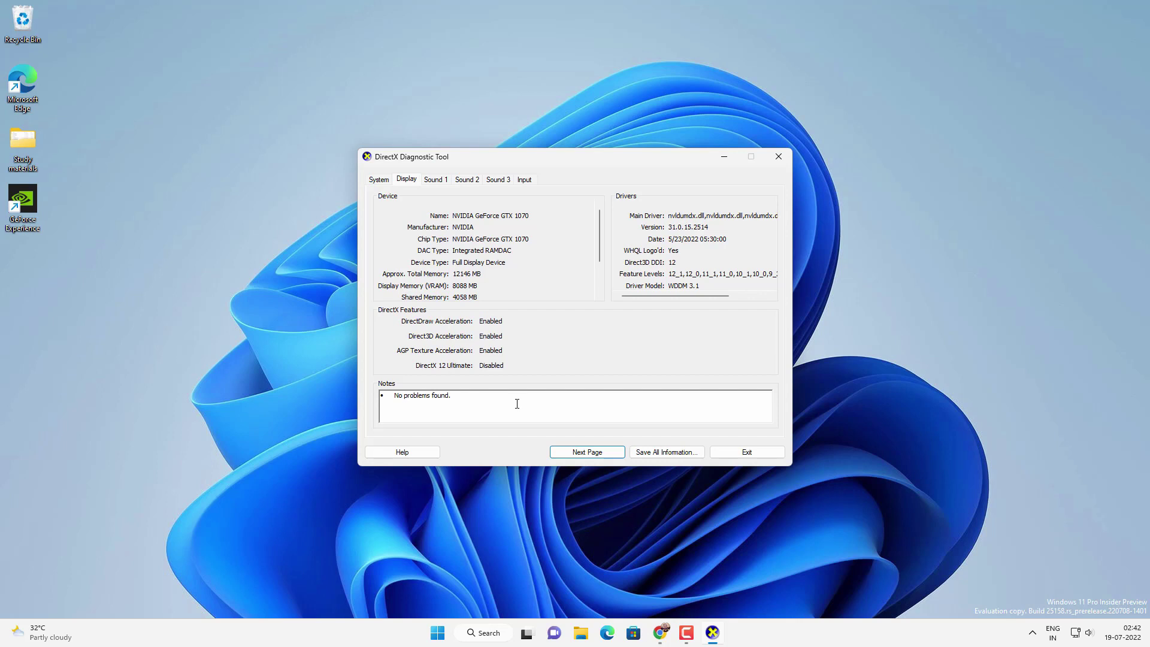
pyautogui.click(743, 452)
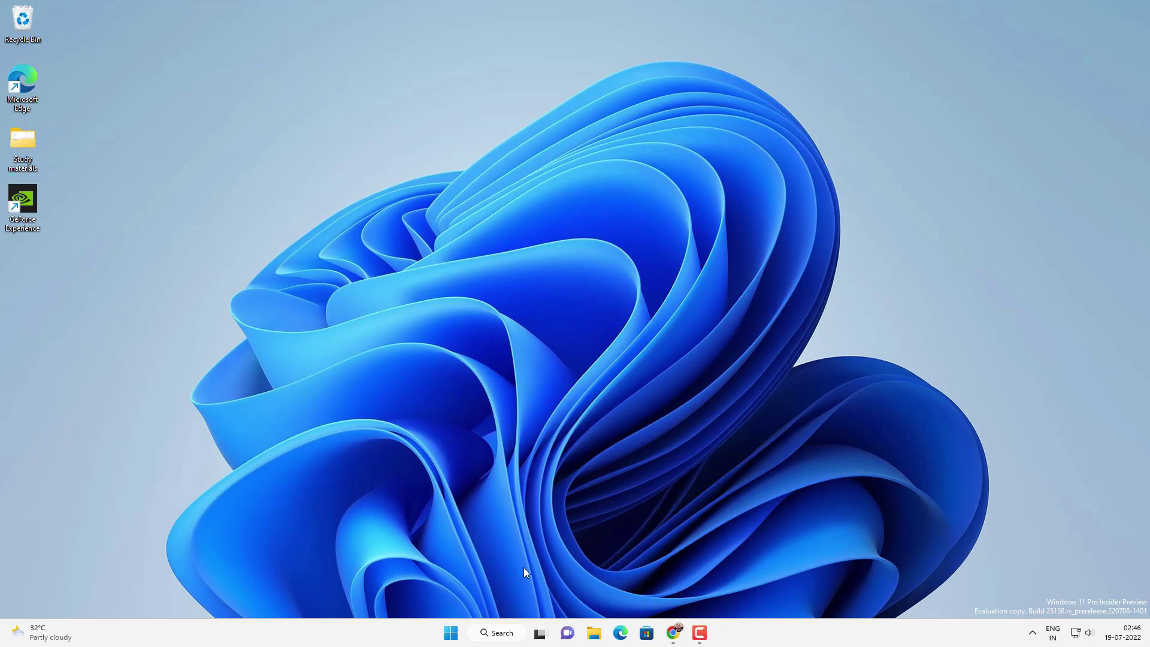
# Check Windows Update, installing the Defender intelligence update until 'You're up to date', then close Settings
pyautogui.click(451, 633)
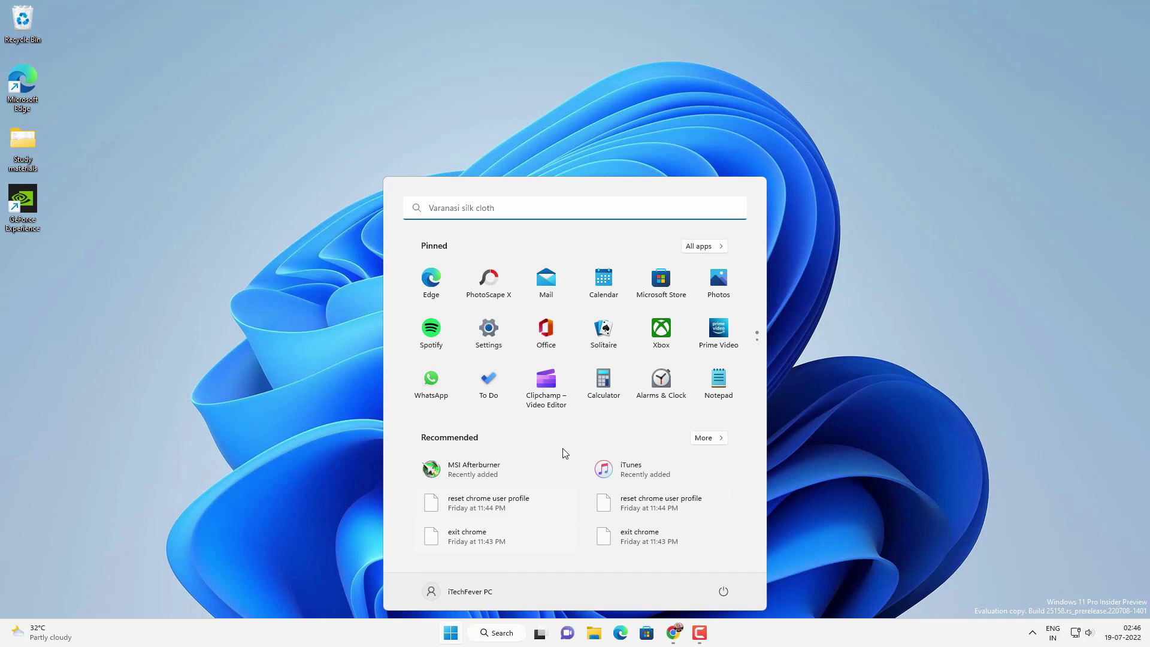
pyautogui.click(490, 337)
pyautogui.click(72, 369)
pyautogui.click(932, 106)
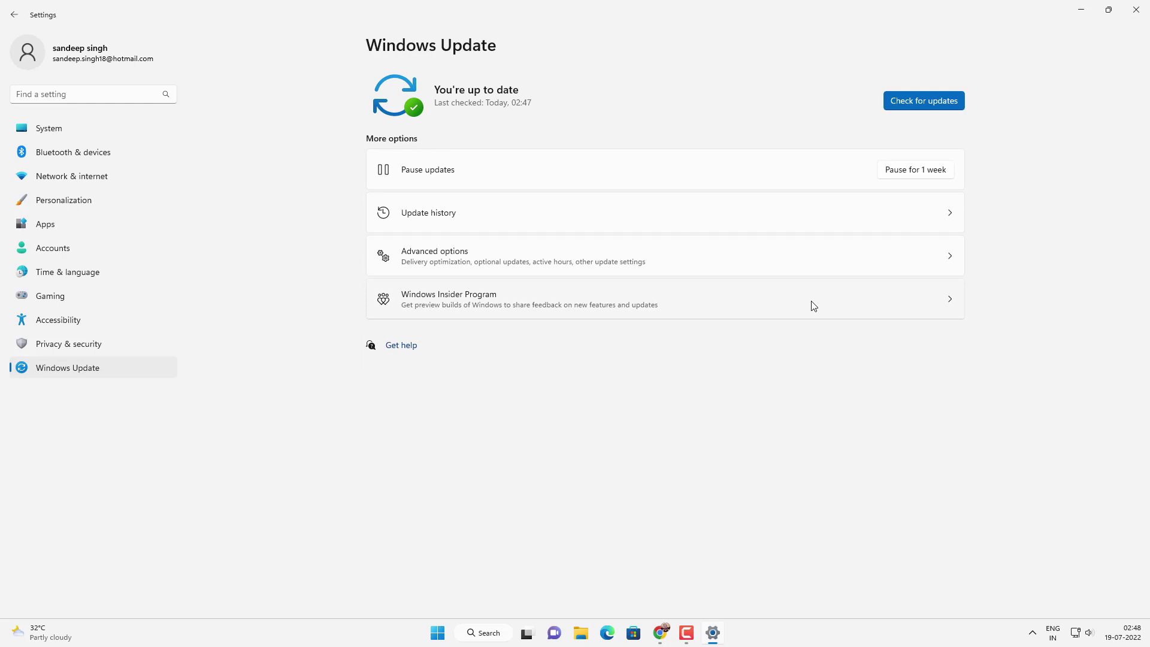
pyautogui.click(1135, 9)
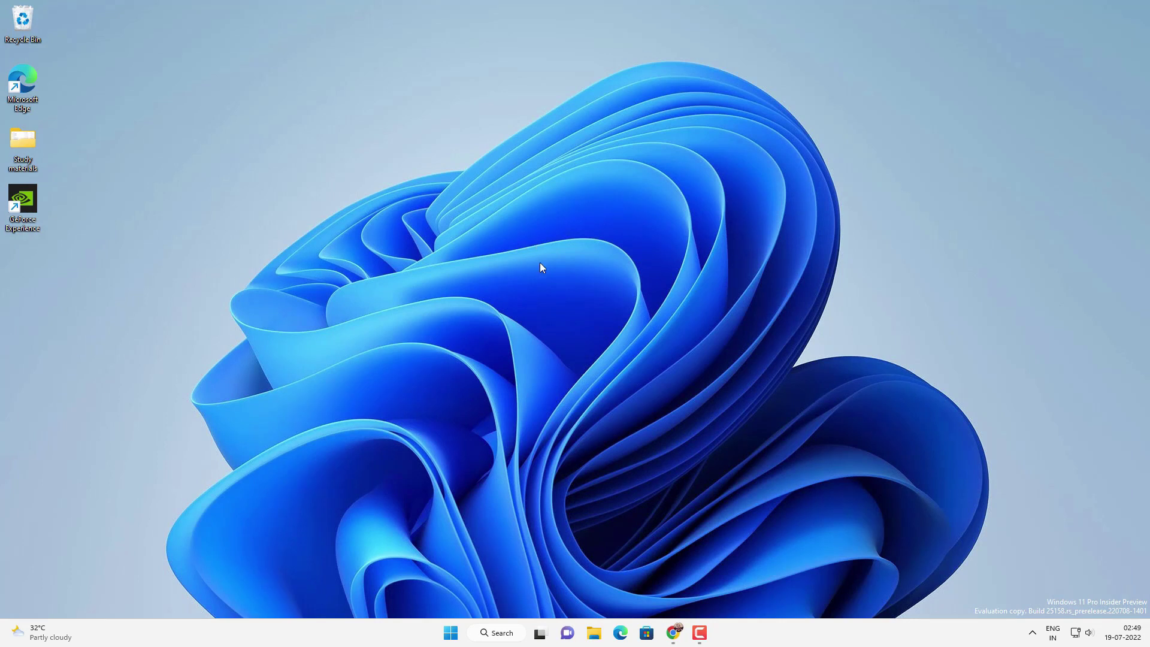
# Open Settings' Installed apps list and scroll down to Riot Vanguard
pyautogui.click(451, 632)
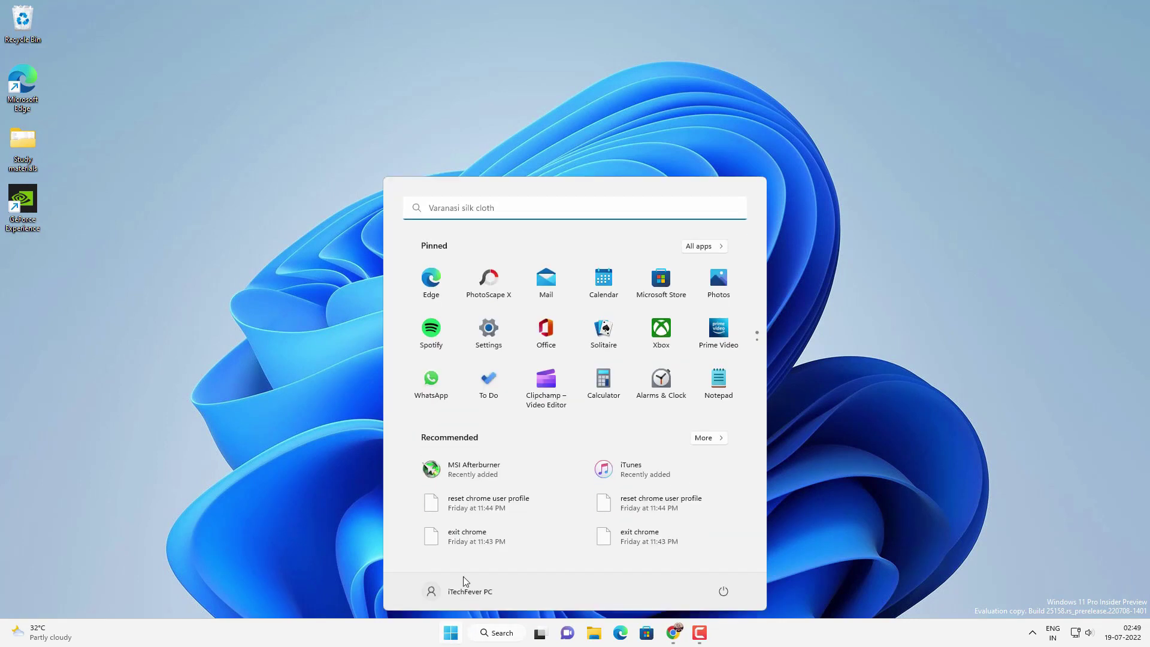
pyautogui.click(506, 333)
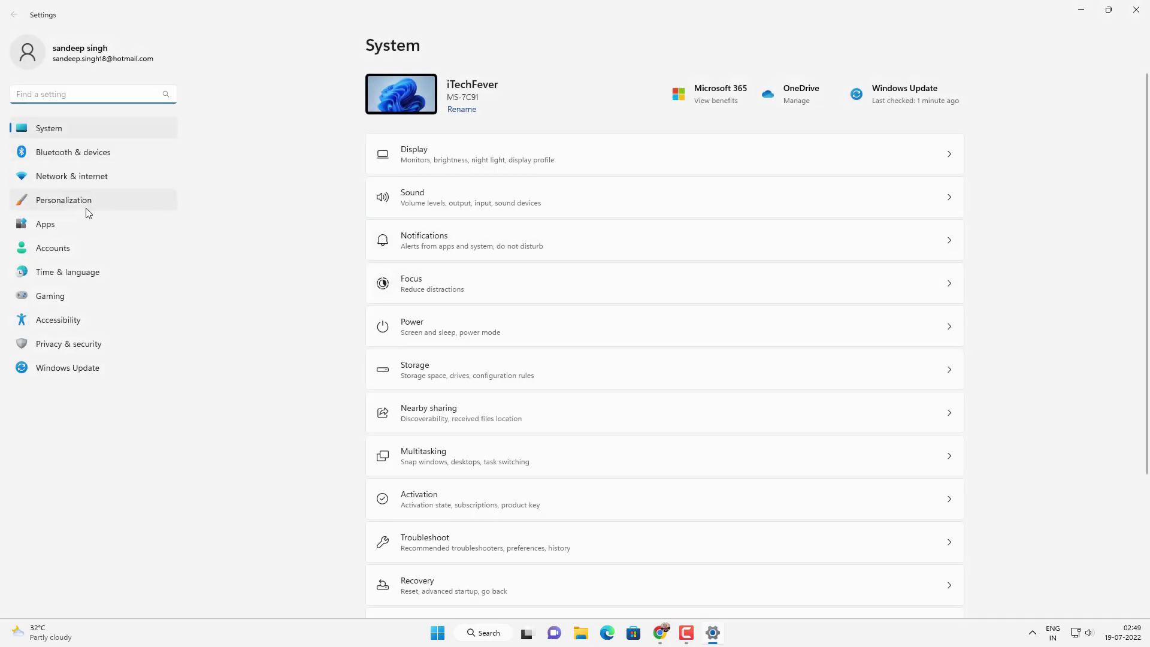
pyautogui.click(83, 225)
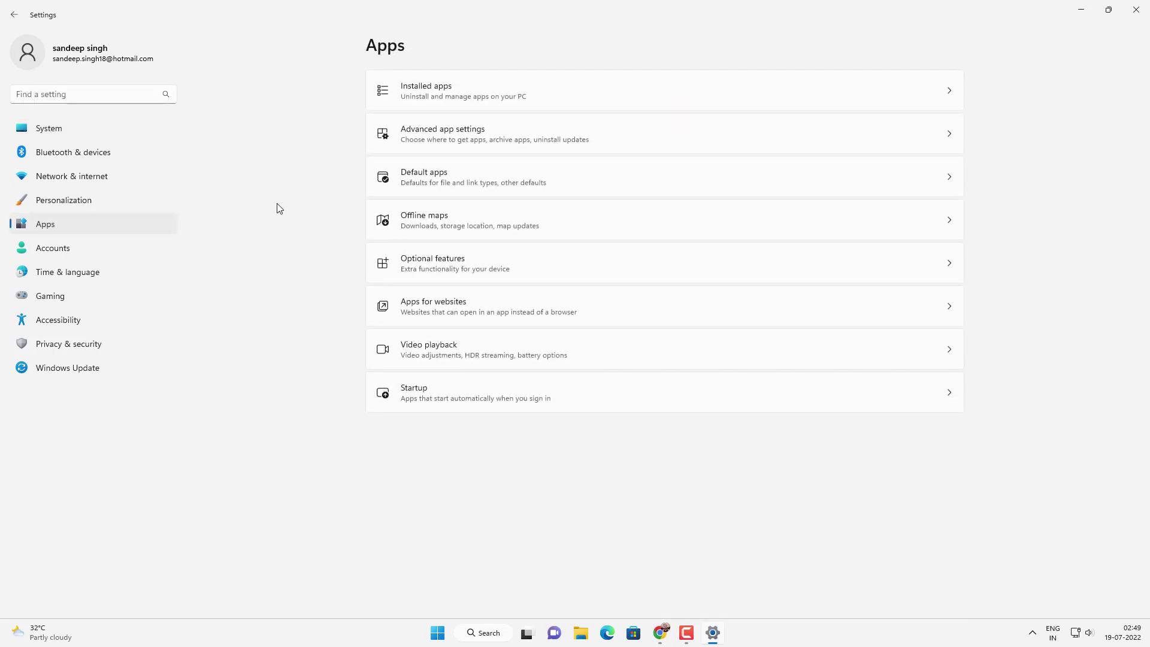
pyautogui.click(453, 85)
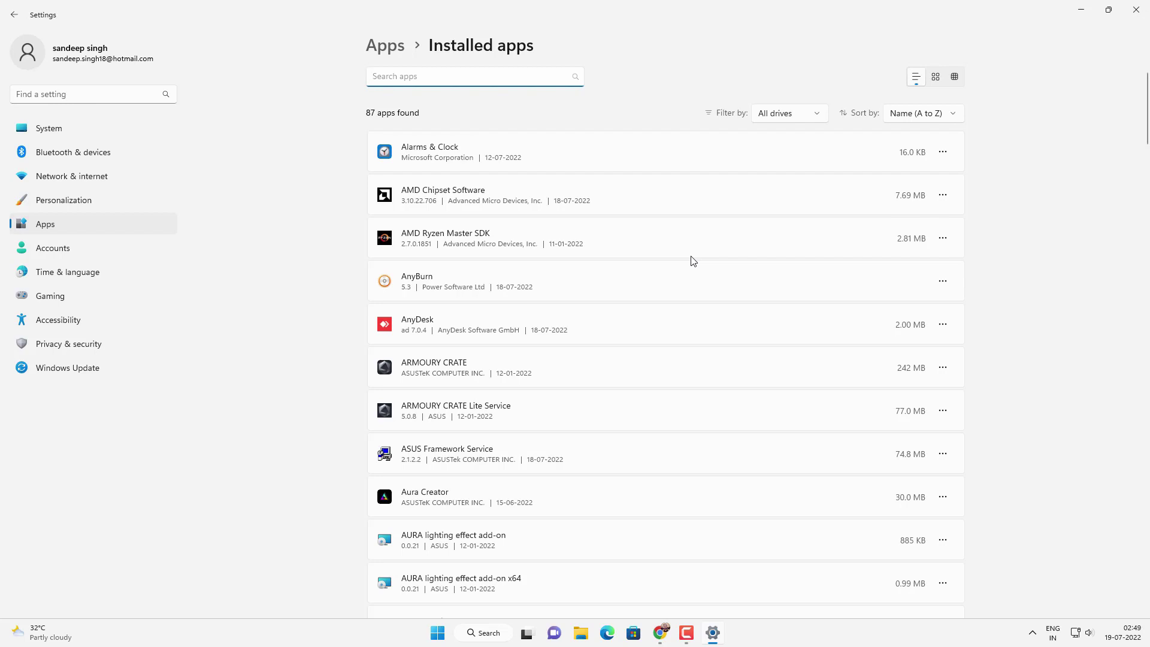
pyautogui.scroll(-20, 693, 260)
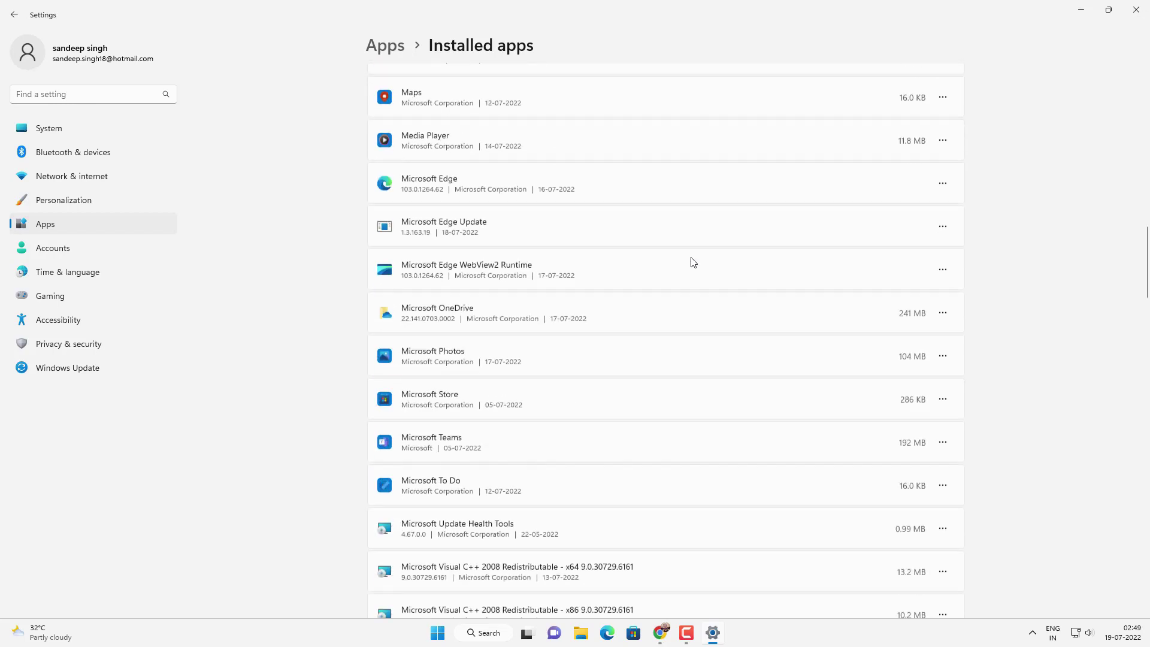
pyautogui.scroll(-15, 692, 262)
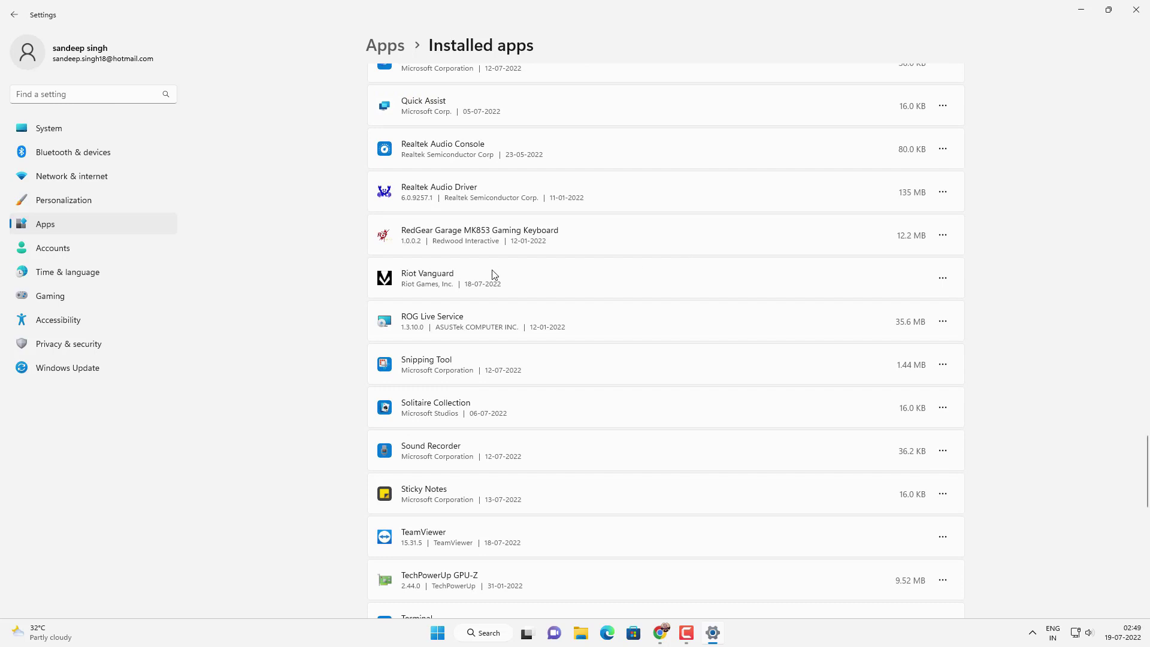
# Uninstall Riot Vanguard, confirm its complete removal, and minimize Settings to the desktop
pyautogui.click(942, 278)
pyautogui.click(833, 324)
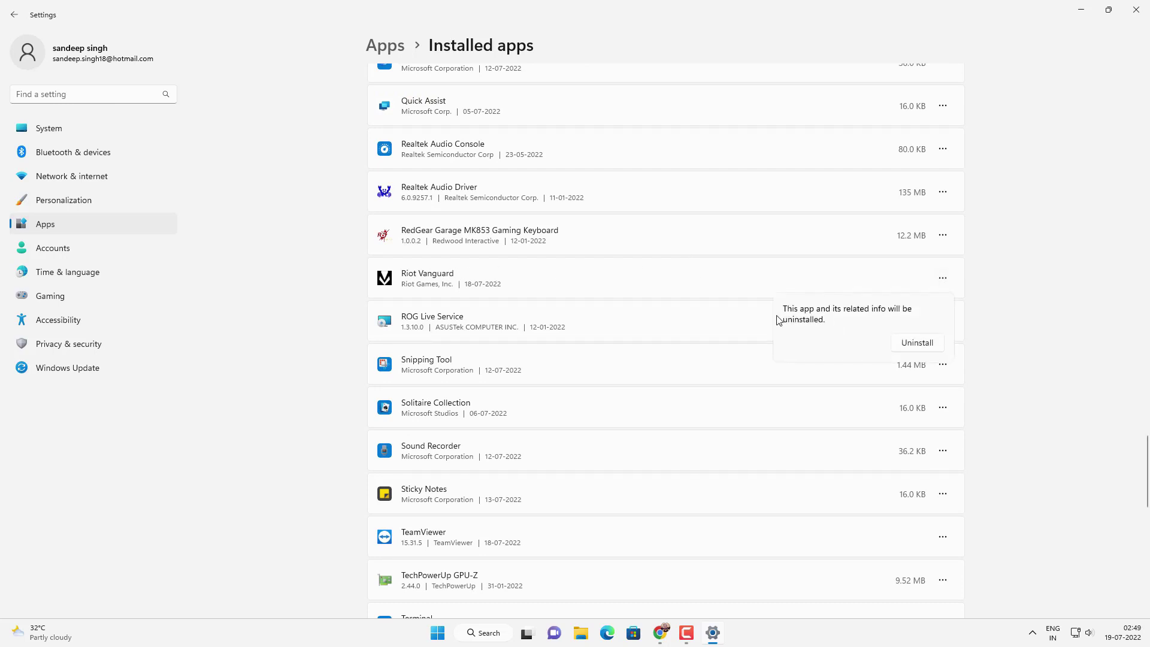
pyautogui.click(916, 343)
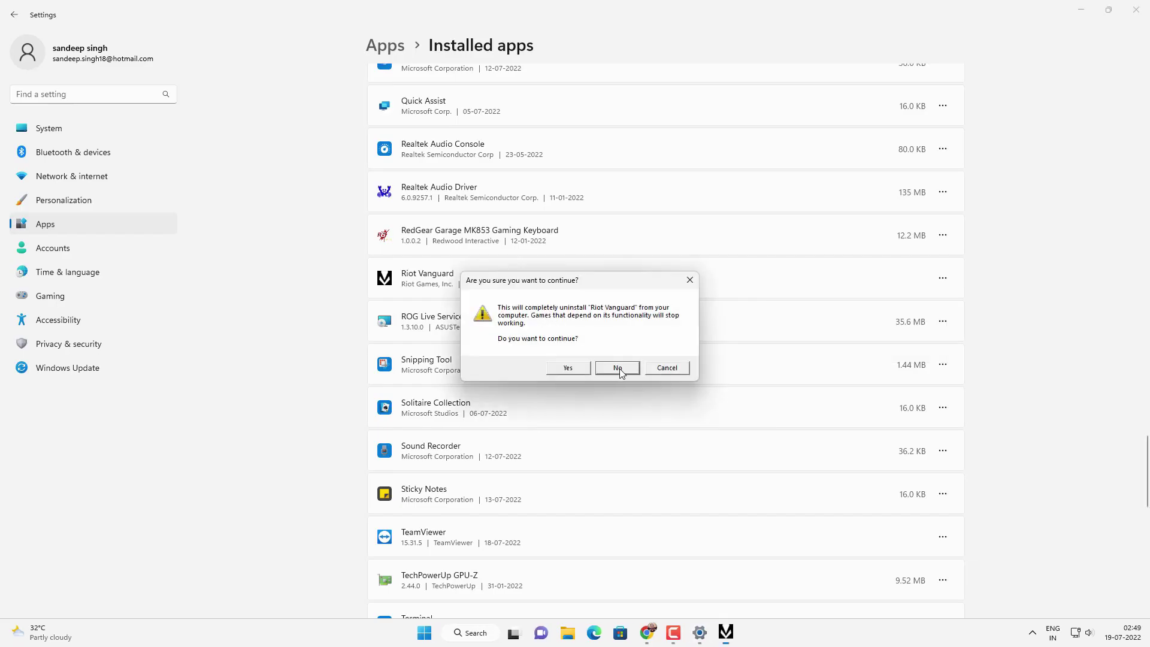
pyautogui.click(567, 369)
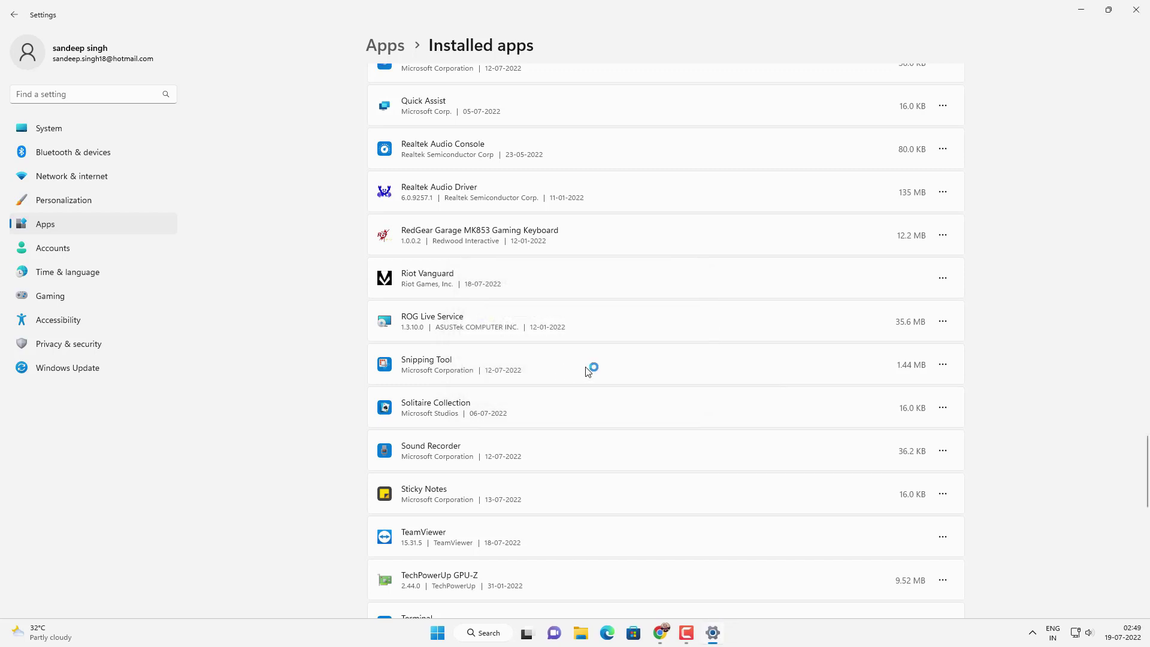
pyautogui.click(1081, 10)
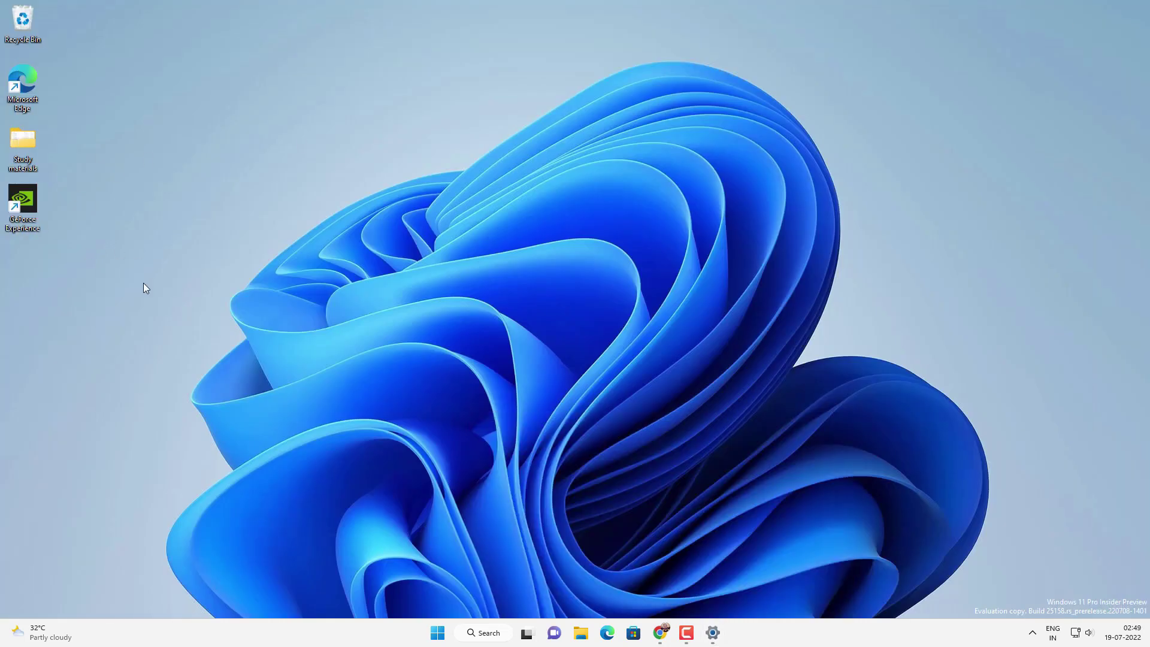
pyautogui.click(437, 632)
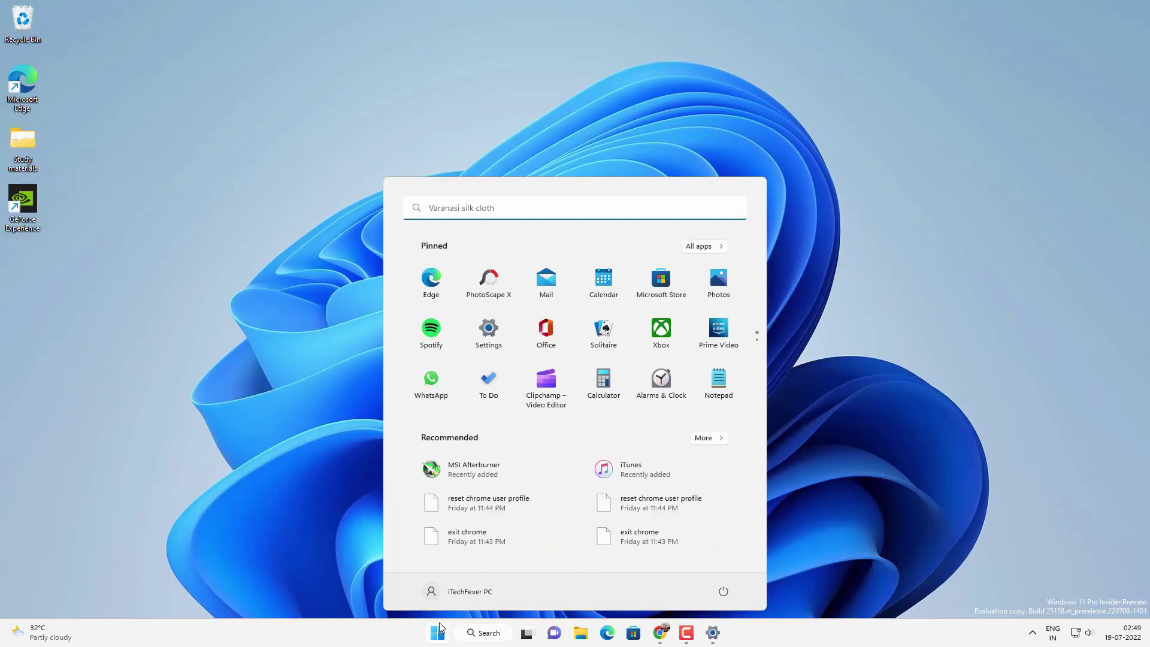
pyautogui.click(471, 633)
pyautogui.click(401, 321)
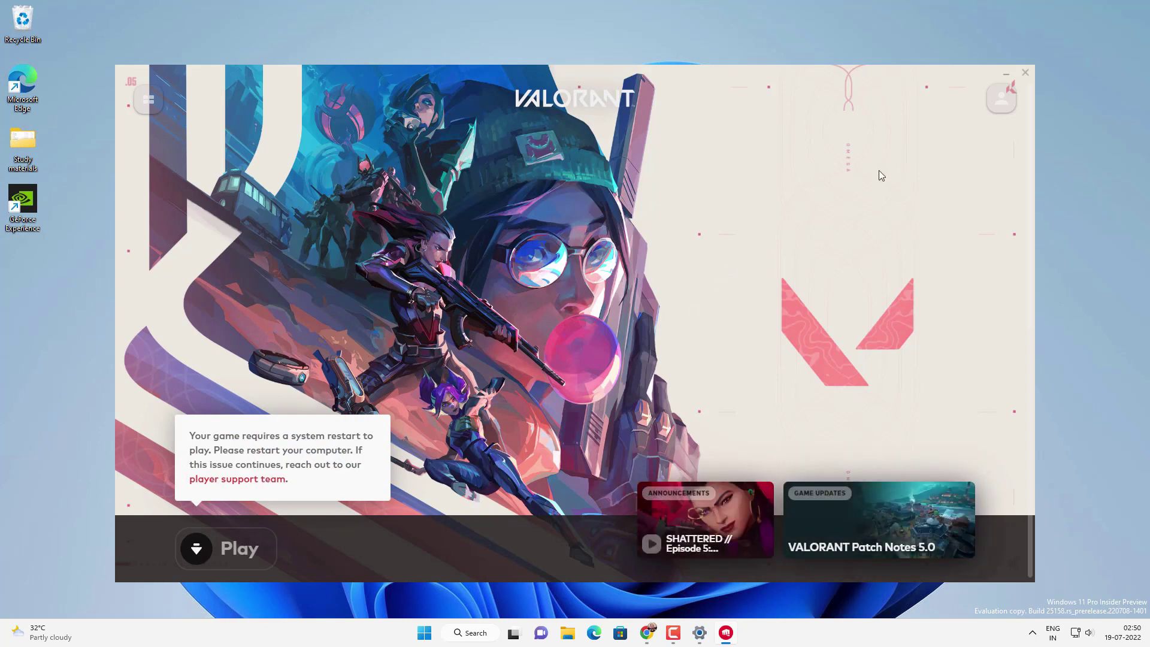
pyautogui.click(1025, 73)
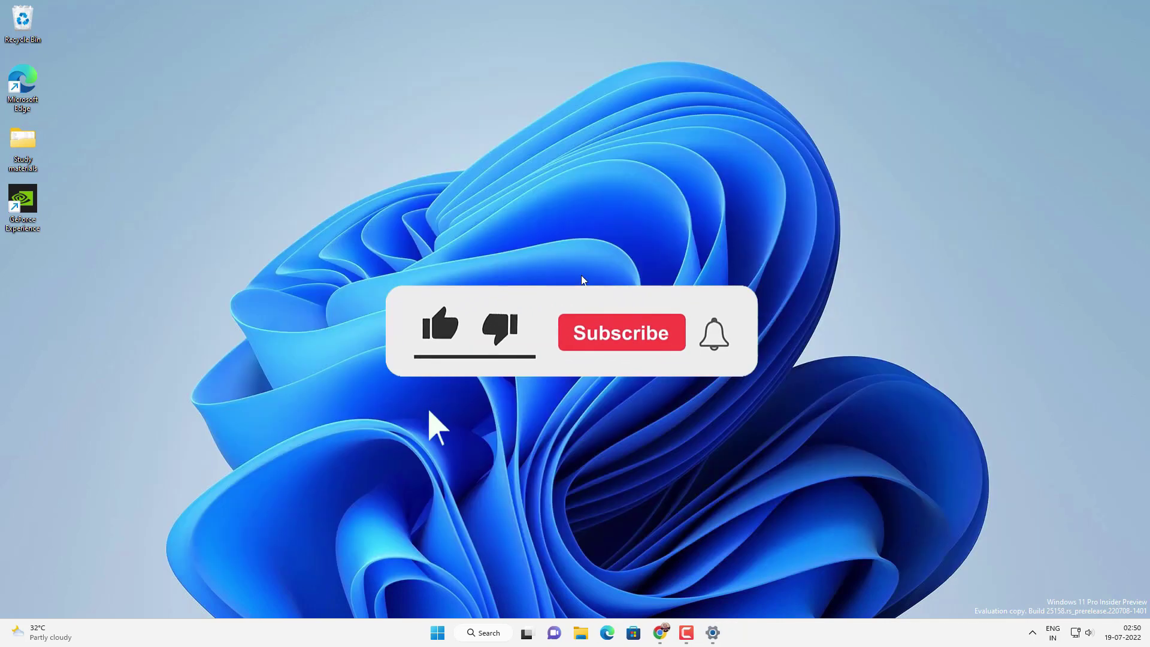